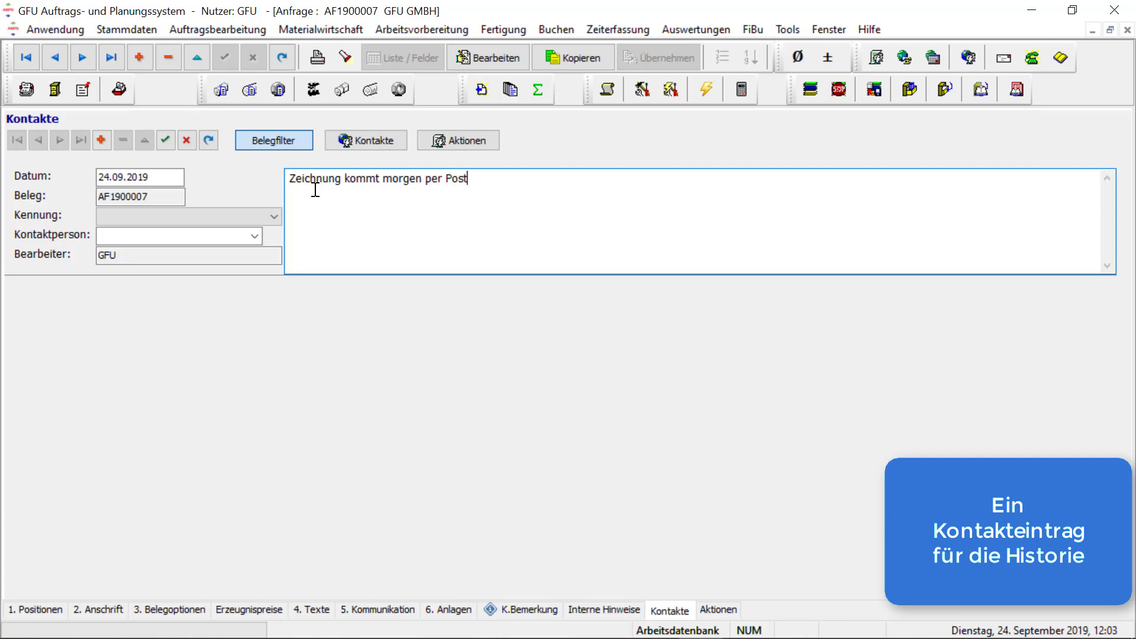
Step: Set the contact entry's Kennung to Telefonat and choose the customer's Kontaktperson
{"action": "left_click", "coordinate": [275, 218]}
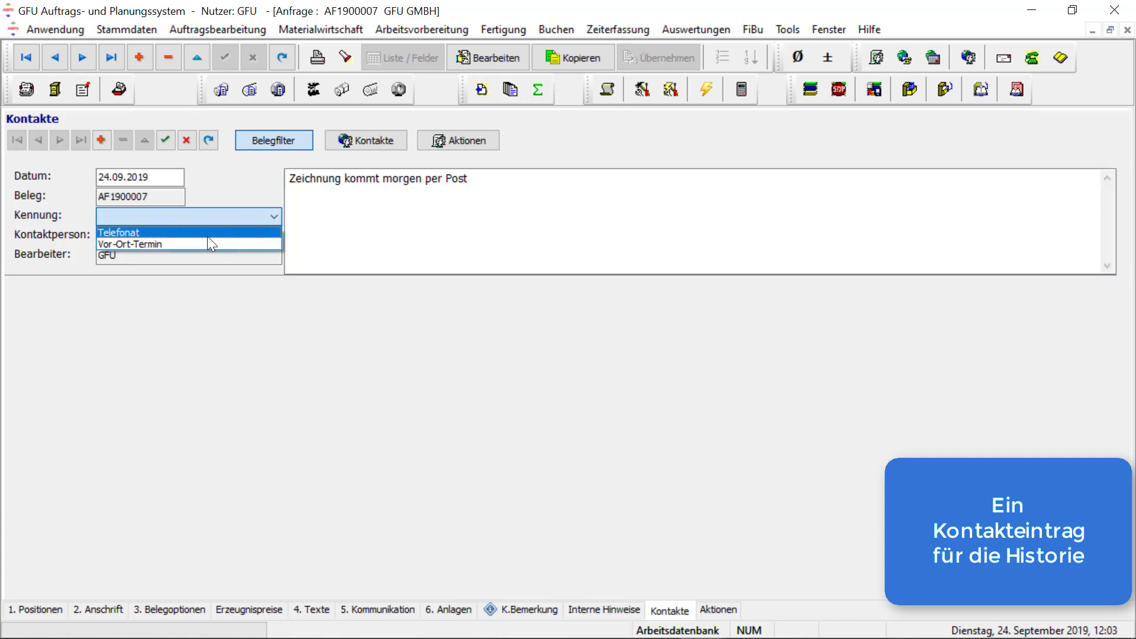
{"action": "left_click", "coordinate": [212, 230]}
{"action": "left_click", "coordinate": [226, 236]}
{"action": "left_click", "coordinate": [177, 249]}
Step: Add the line "Preisabgabe diese Woche" to the contact note and save the entry
{"action": "left_click", "coordinate": [515, 190]}
{"action": "key", "text": "Return"}
{"action": "type", "text": "Preisabgabe diese Woche"}
{"action": "left_click", "coordinate": [166, 141]}
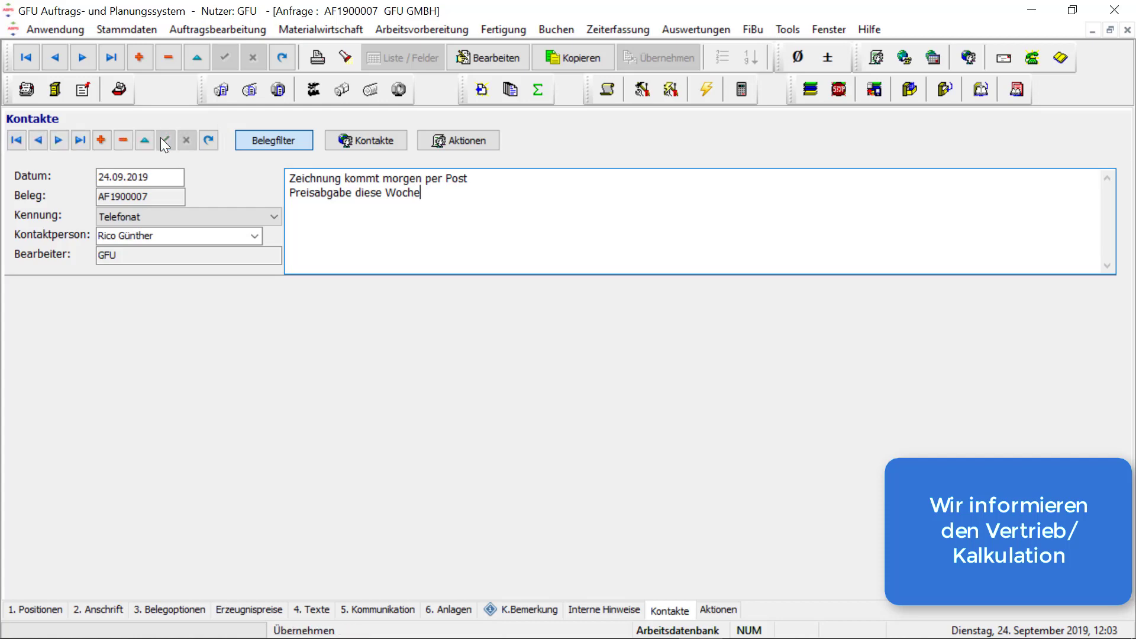
Step: Create a new Vorkalkulation with Projekt and Bezeichnung "Treppe 240", customer GFU GMBH and the Auftraggeber's name
{"action": "left_click", "coordinate": [54, 613]}
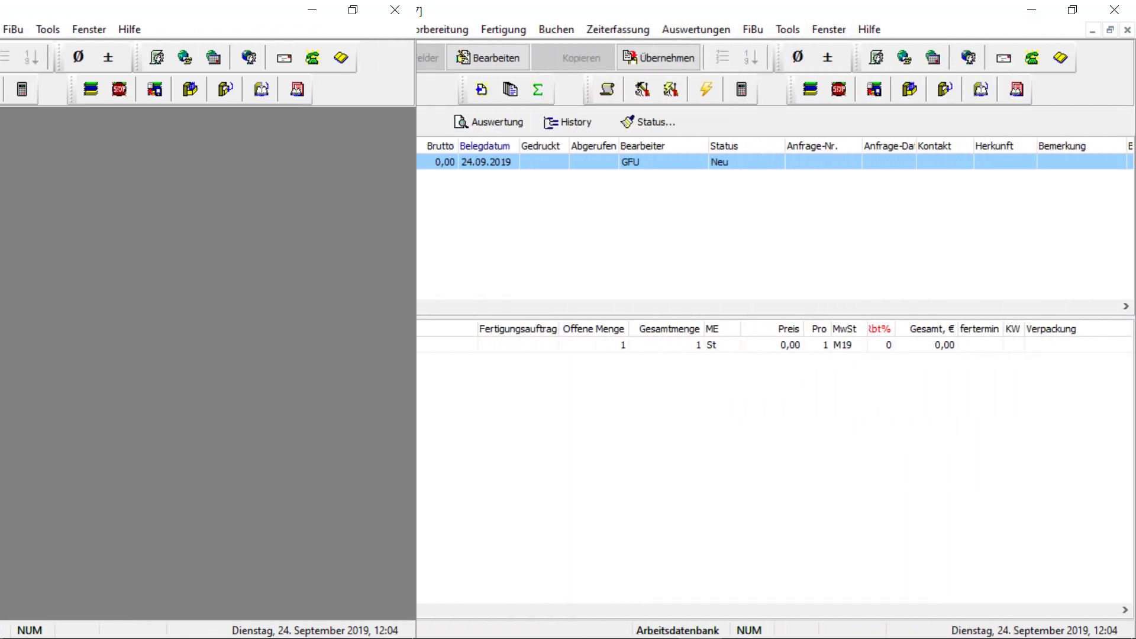
{"action": "left_click", "coordinate": [218, 29]}
{"action": "left_click", "coordinate": [204, 199]}
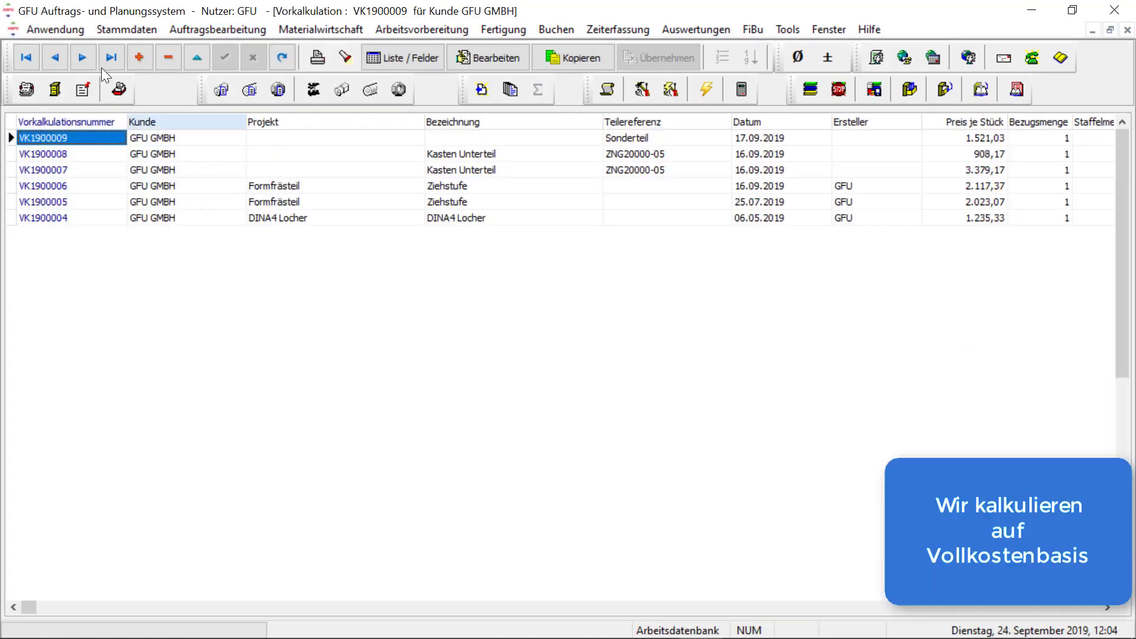
{"action": "left_click", "coordinate": [140, 59]}
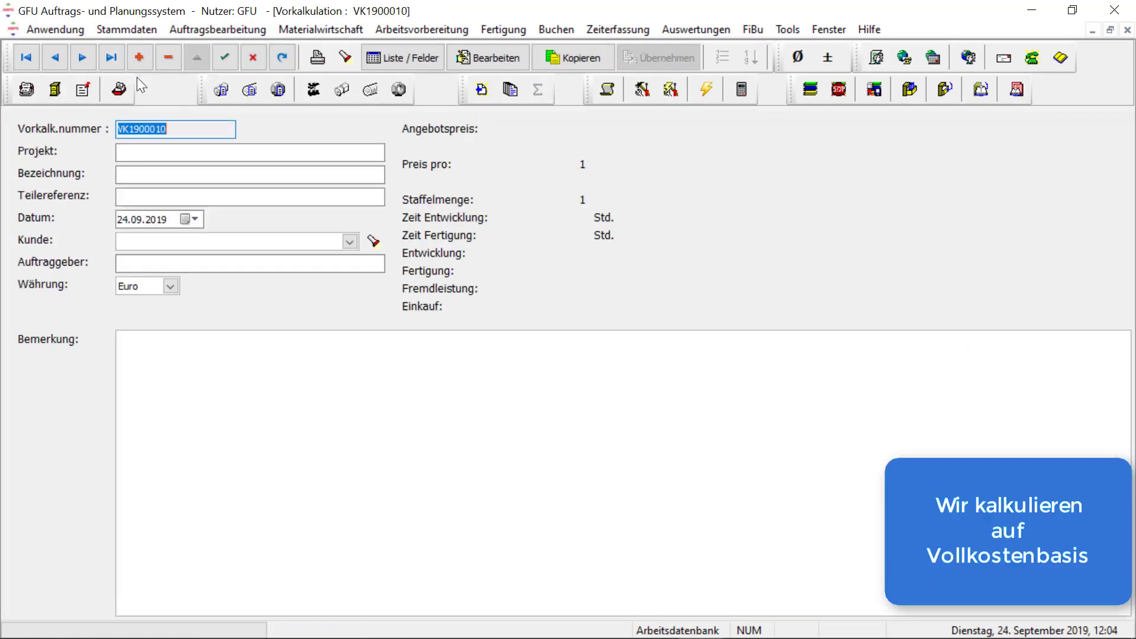
{"action": "left_click", "coordinate": [160, 149]}
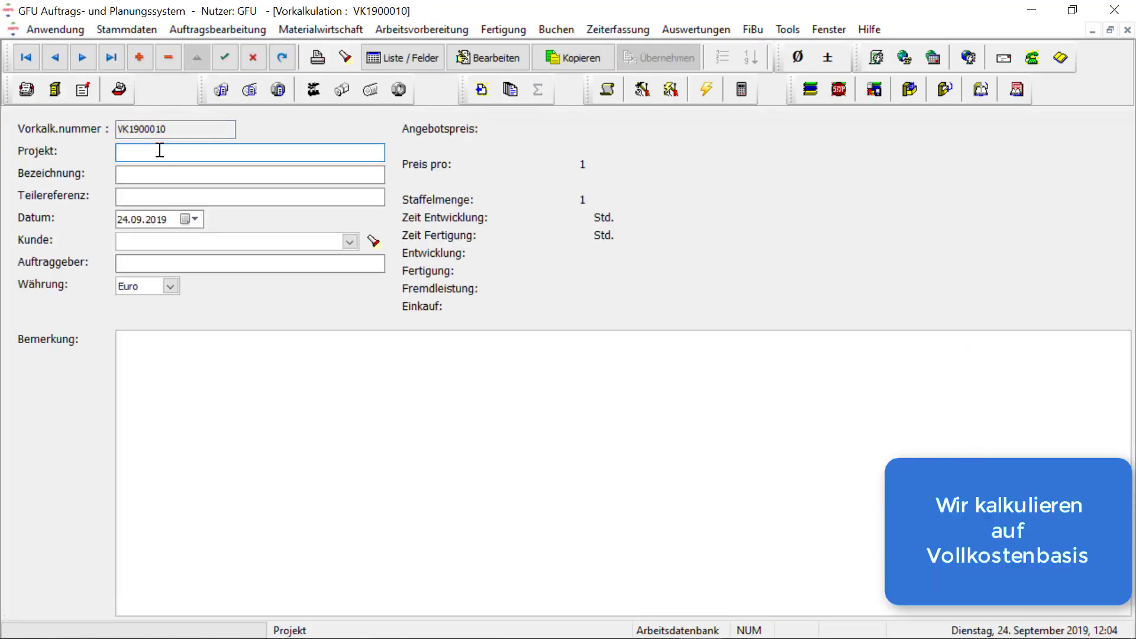
{"action": "type", "text": "Tre"}
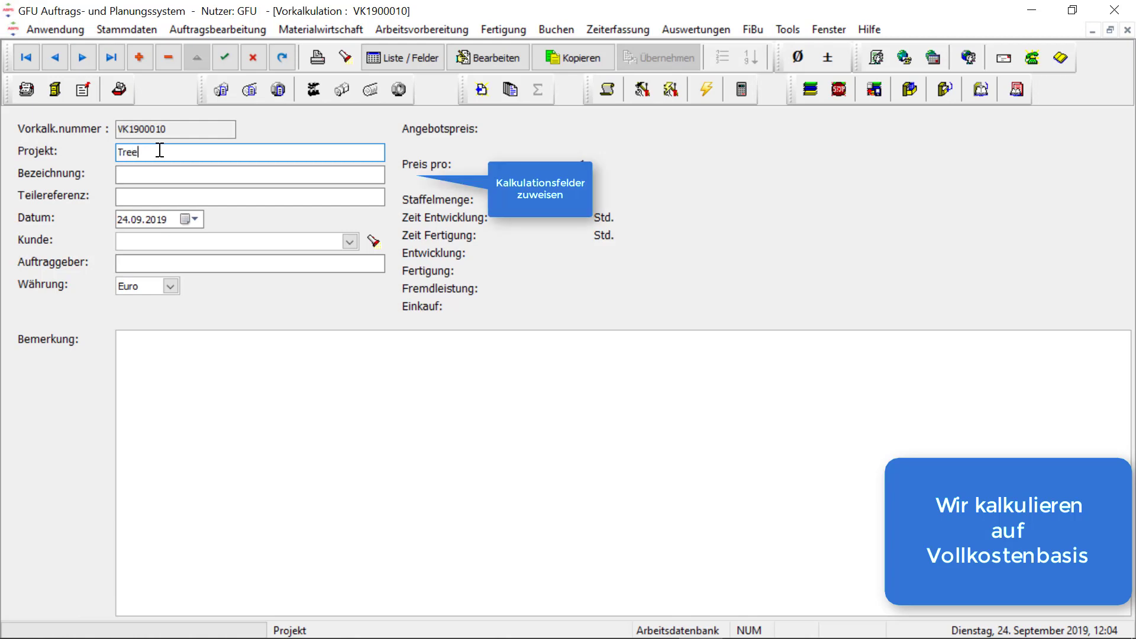
{"action": "type", "text": "ppe 240"}
Step: Fill the Bemerkung with "Treppe Ausführung 240", "Stahltreppe", "mit folgenden Maßen:", a blank line and a list a to e
{"action": "left_click", "coordinate": [206, 348]}
{"action": "type", "text": "Treppe Ausführung 240"}
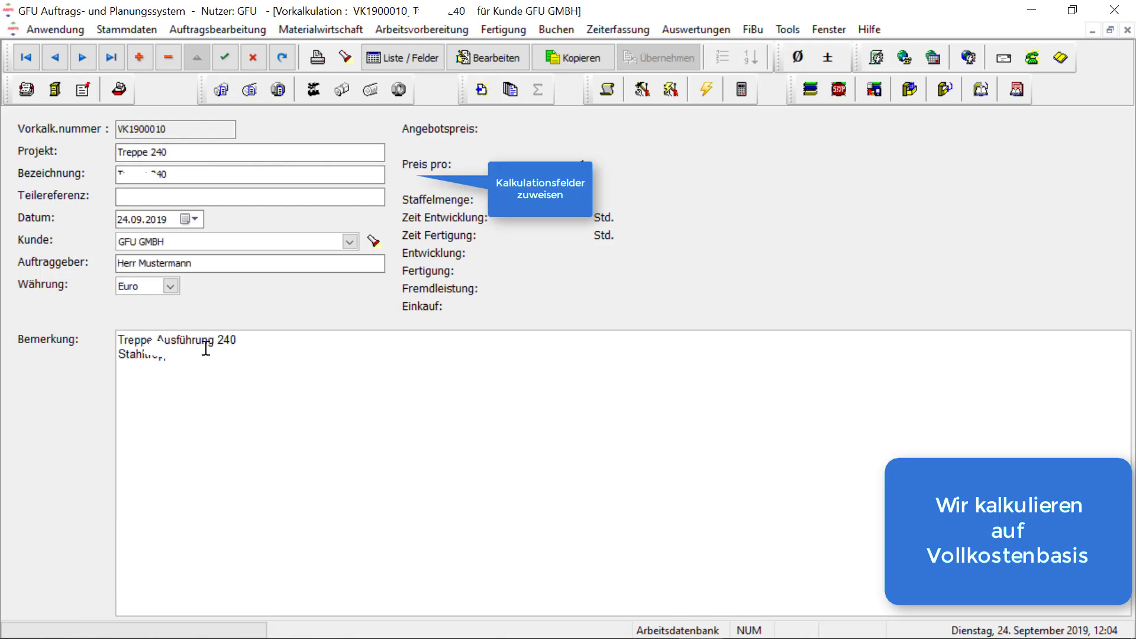
{"action": "key", "text": "Return"}
{"action": "type", "text": "Stahltreppe "}
{"action": "type", "text": "mit folgend"}
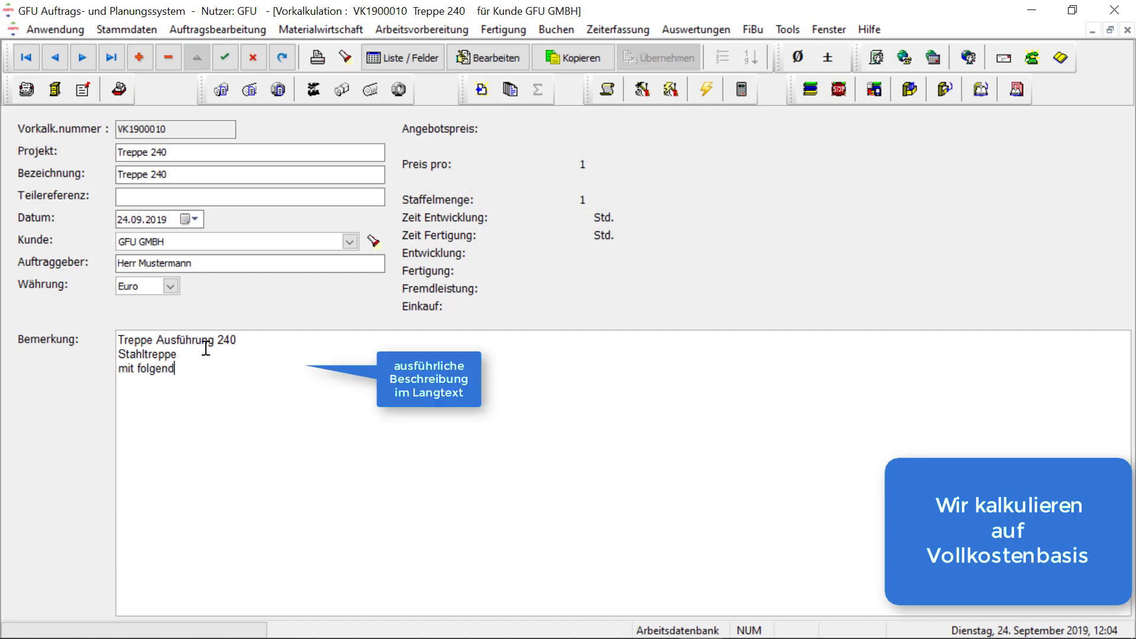
{"action": "type", "text": "en Maßen"}
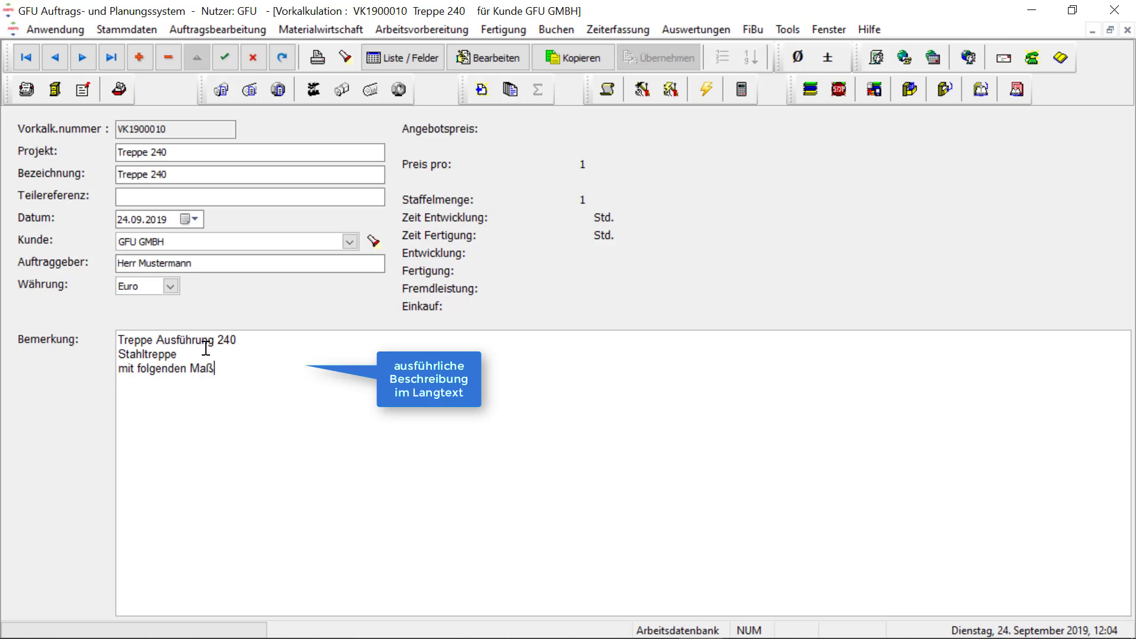
{"action": "type", "text": ":"}
{"action": "key", "text": "Return"}
{"action": "key", "text": "Return"}
{"action": "type", "text": "a"}
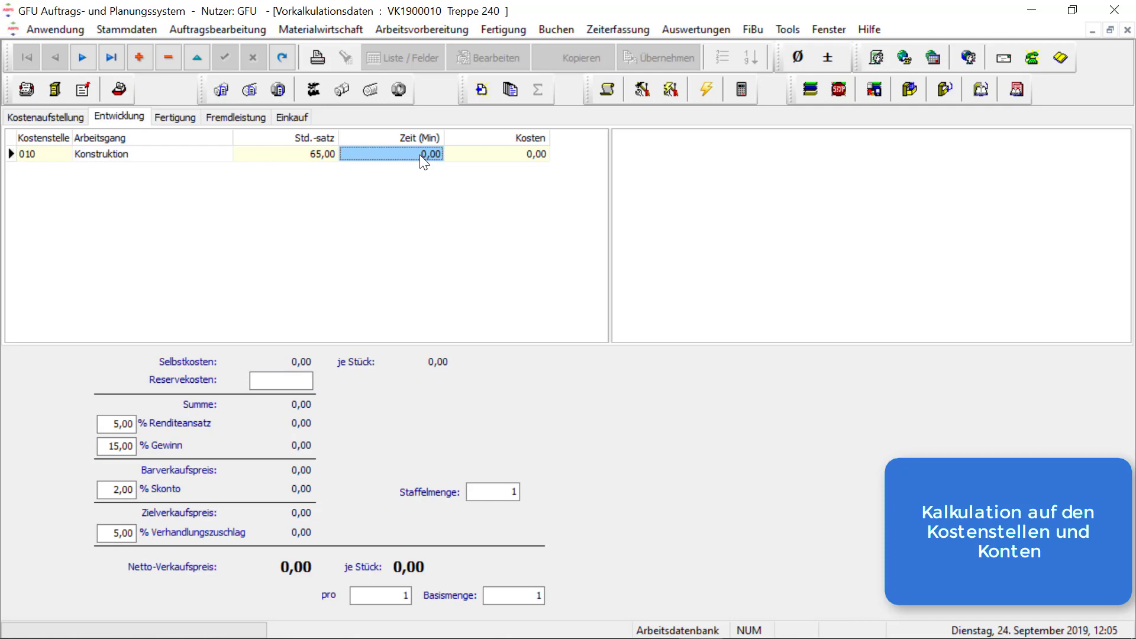
Step: Set the times to 180 min for Konstruktion, 240 min tS for Kanten and 2.400 min tS for mechanische Fertigung
{"action": "type", "text": "180"}
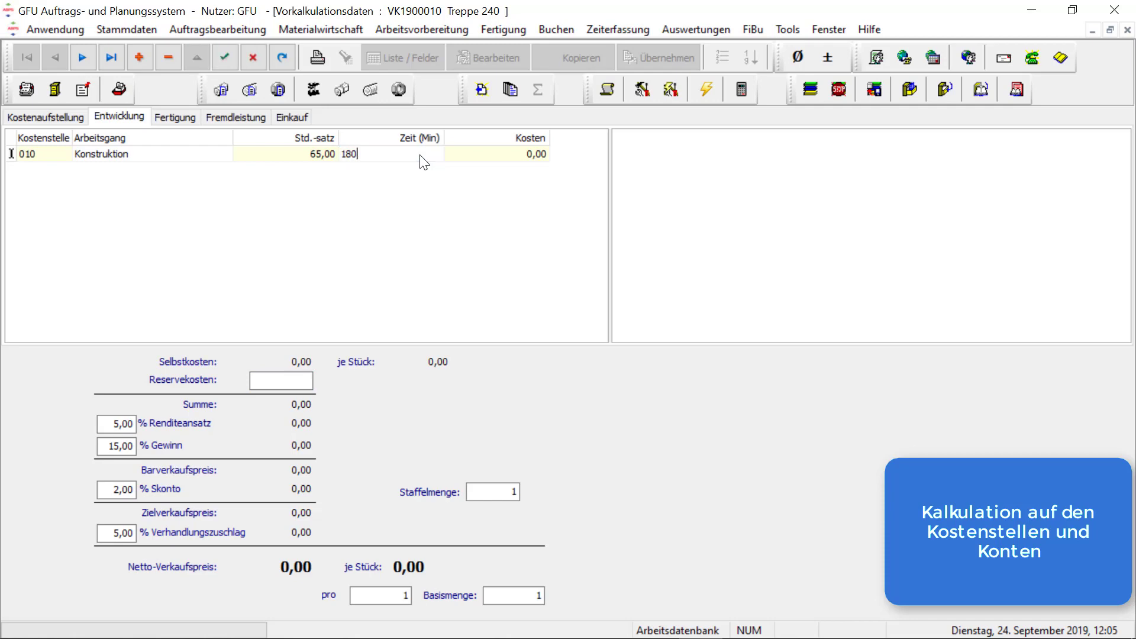
{"action": "key", "text": "Tab"}
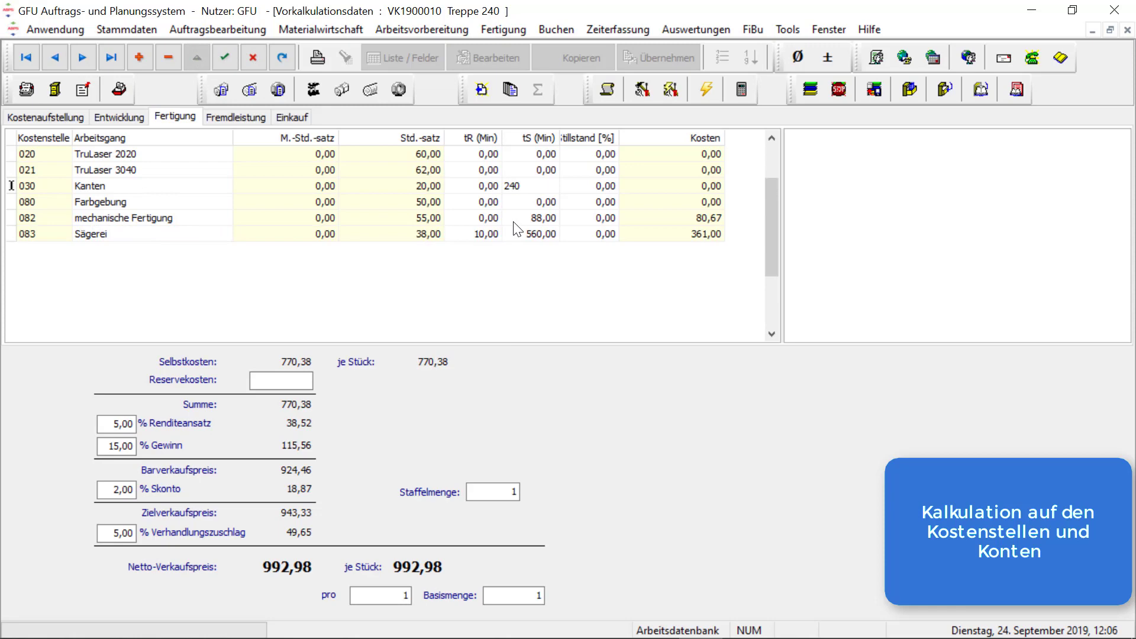
{"action": "left_click", "coordinate": [528, 218]}
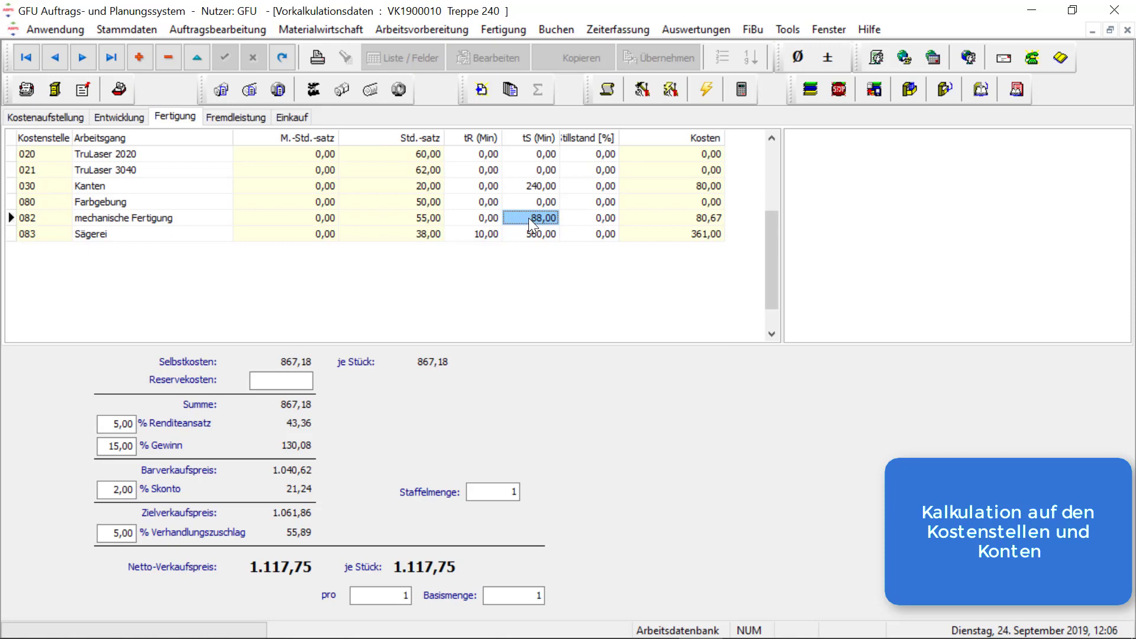
{"action": "type", "text": "2.400"}
{"action": "left_click", "coordinate": [534, 197]}
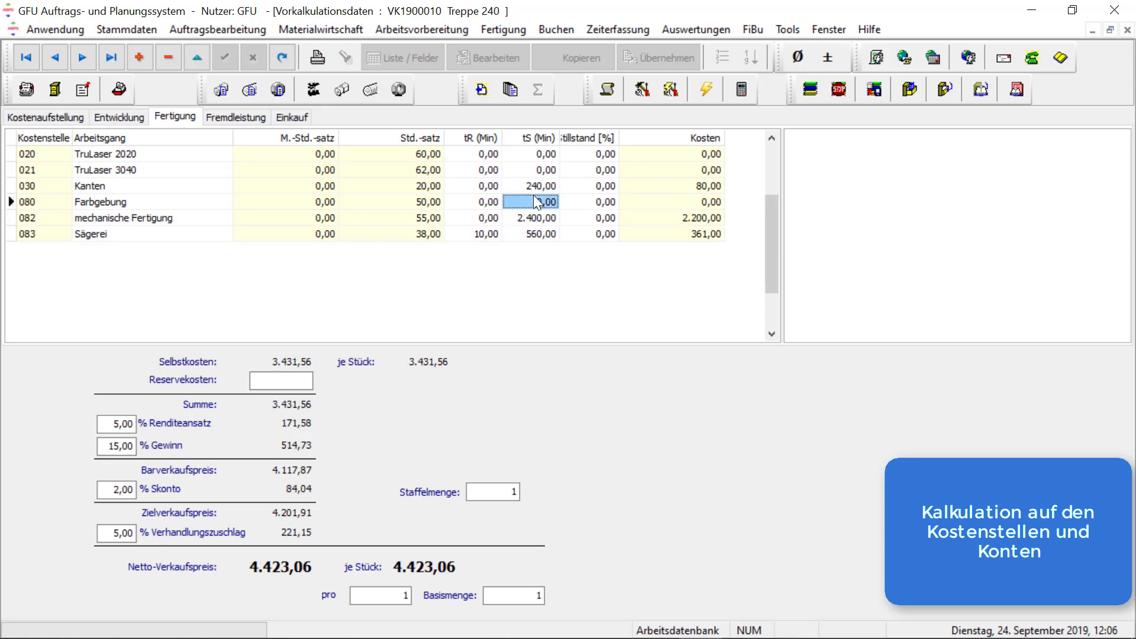
Step: Enter 950 as the Fremdleistung cost, and for Rohmaterial in Einkauf a unit cost of 2,50 with Menge 950
{"action": "left_click", "coordinate": [231, 117]}
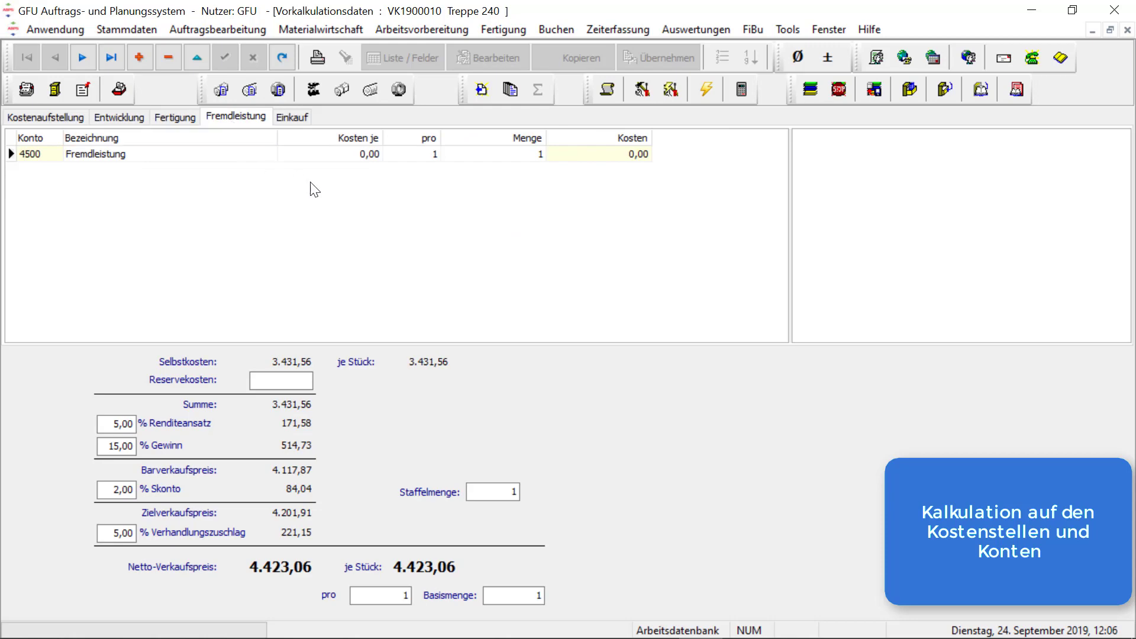
{"action": "type", "text": "2,5"}
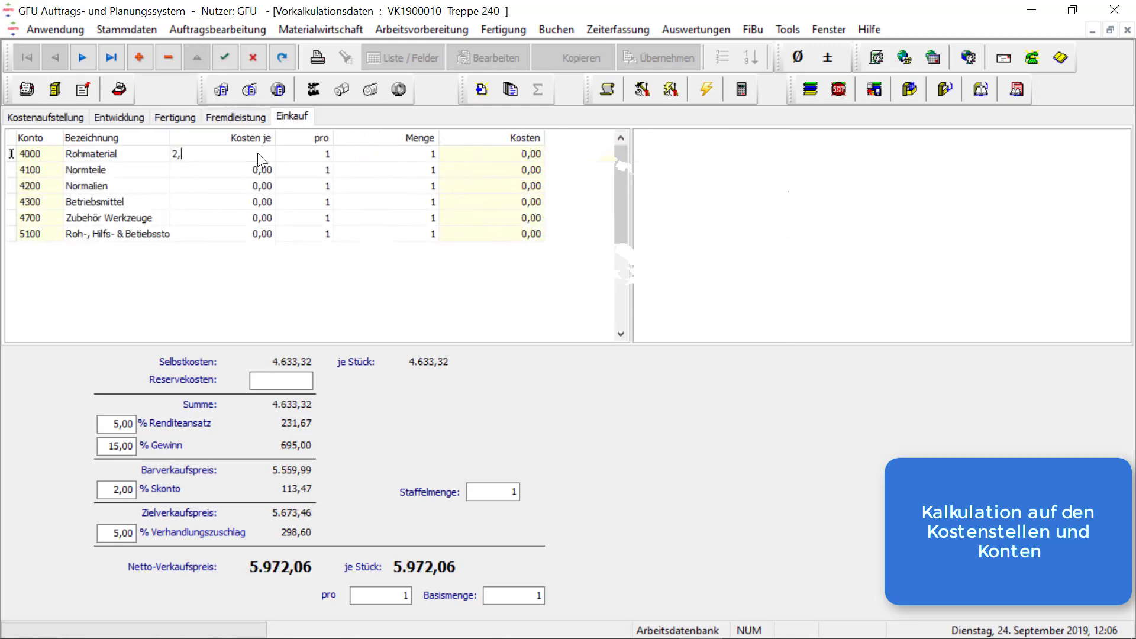
{"action": "left_click", "coordinate": [398, 155]}
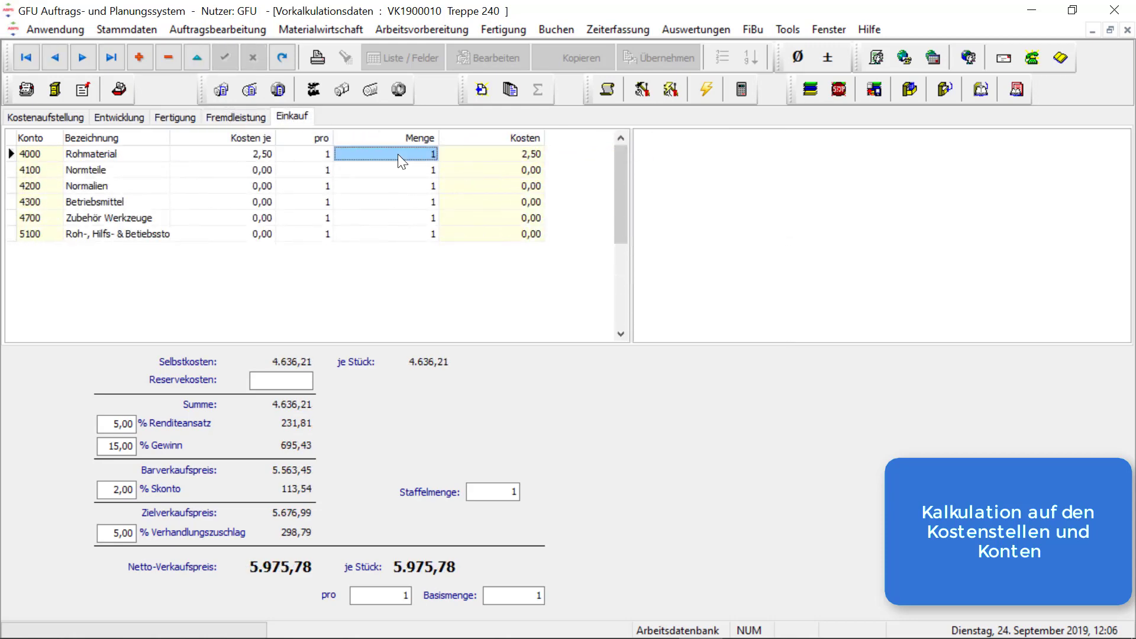
{"action": "type", "text": "950"}
{"action": "key", "text": "Return"}
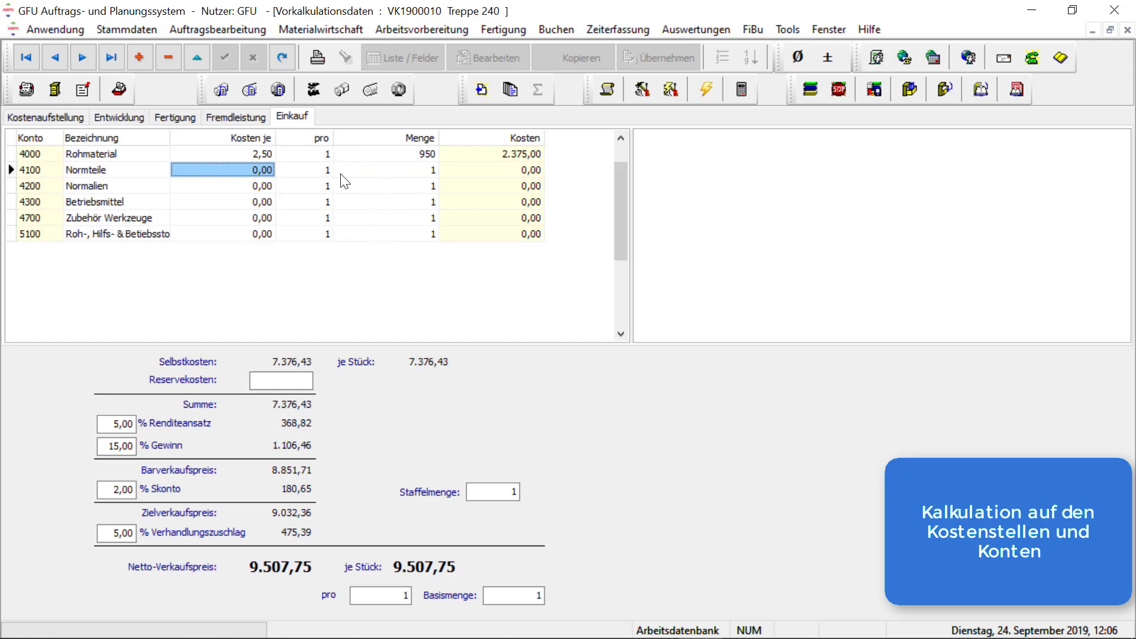
Step: Give the Normteile purchase row a unit cost of 0,50 and a Menge of 250
{"action": "type", "text": "0,50"}
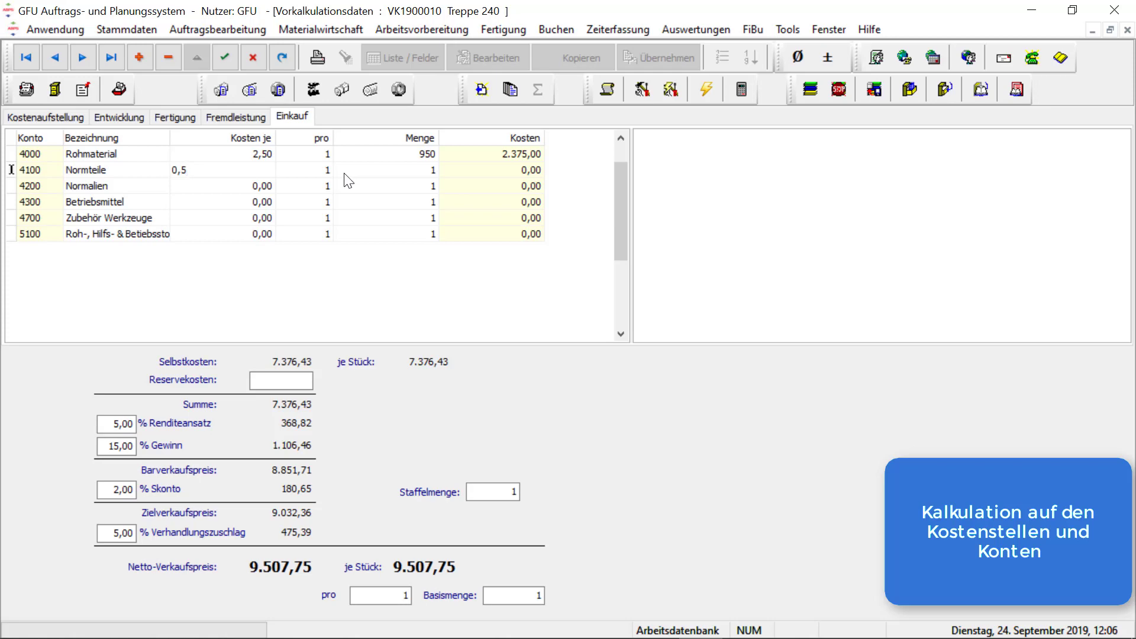
{"action": "key", "text": "Return"}
{"action": "key", "text": "Tab"}
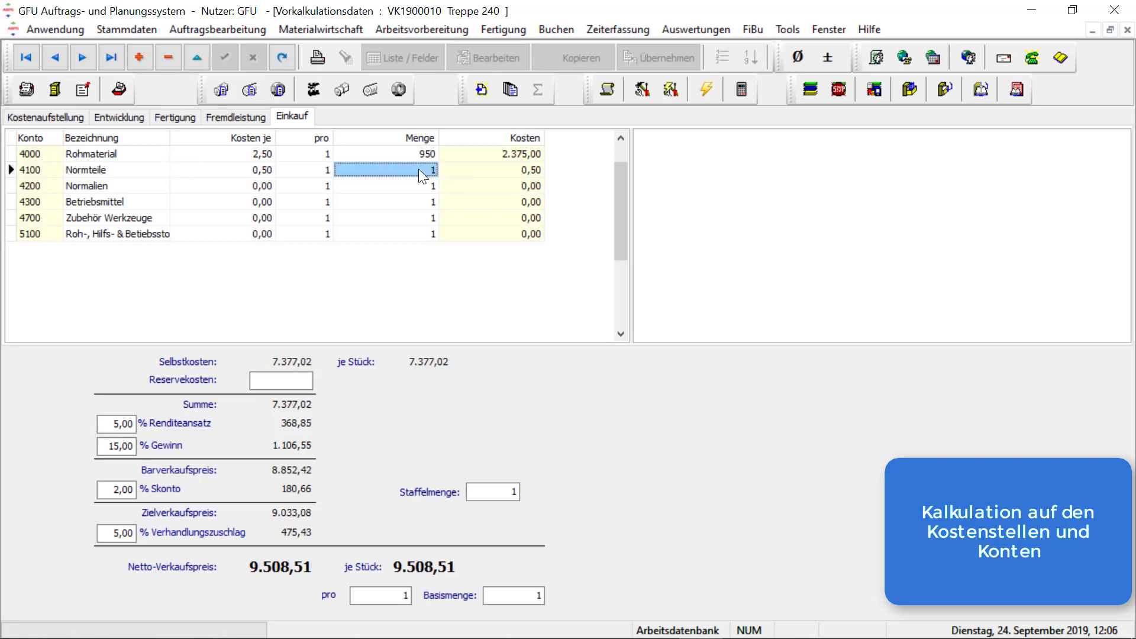
{"action": "type", "text": "250"}
{"action": "key", "text": "Return"}
{"action": "key", "text": "Down"}
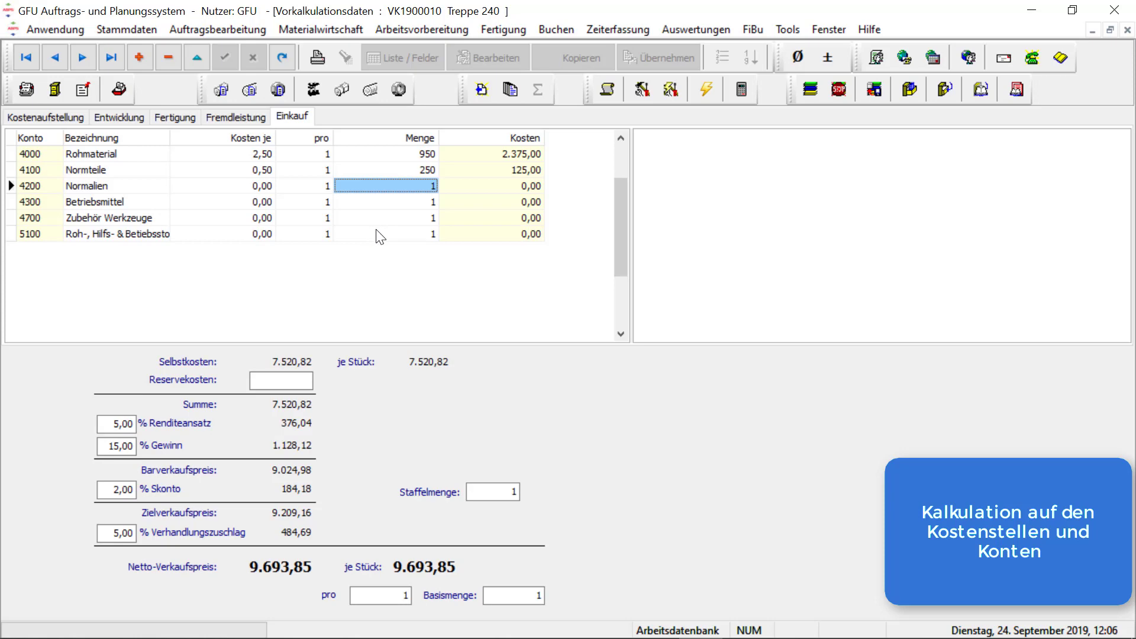
Step: Enter purchase costs of 150 for Roh-, Hilfs- & Betriebsstoffe and 245 for Transport
{"action": "left_click", "coordinate": [266, 234]}
{"action": "type", "text": "150"}
{"action": "key", "text": "Return"}
{"action": "left_click", "coordinate": [239, 252]}
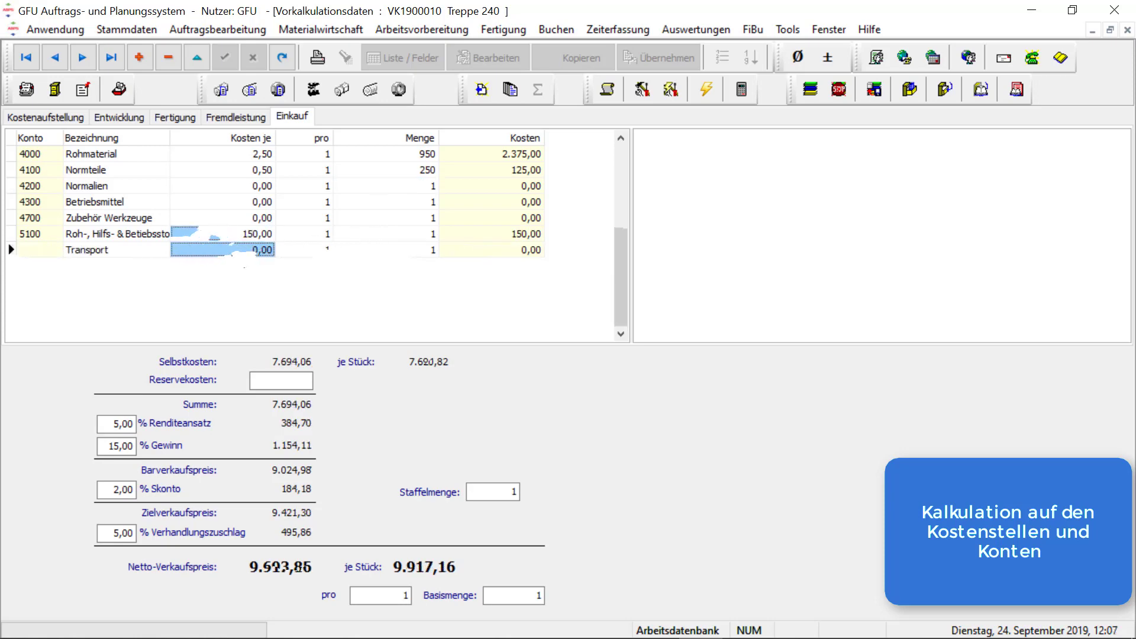
{"action": "type", "text": "245"}
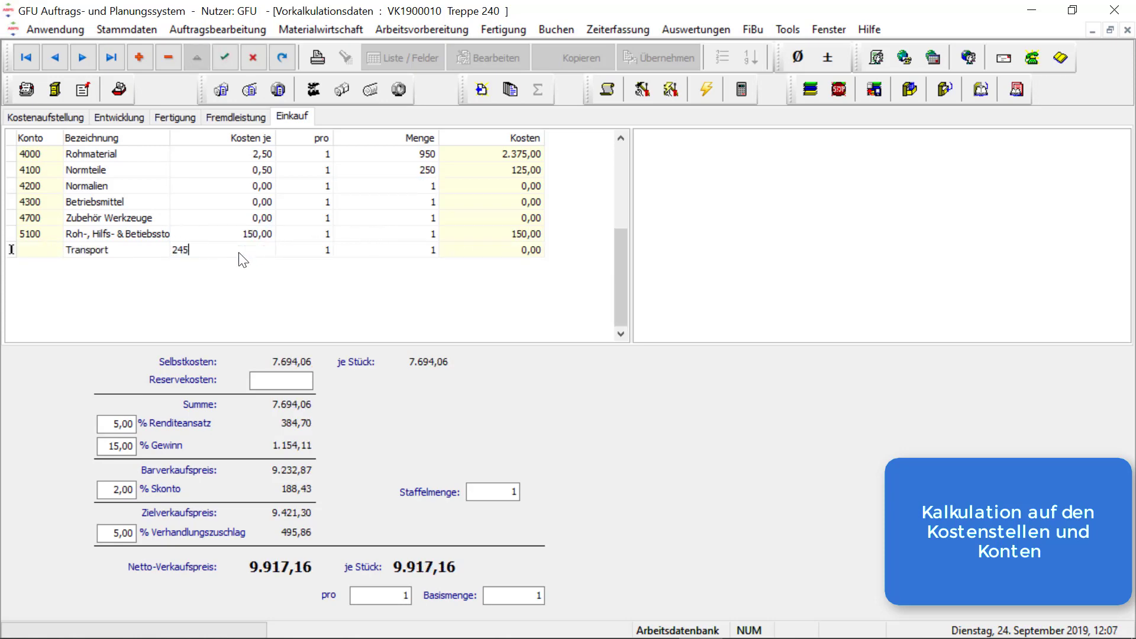
Step: In the Kostenaufstellung, set the Gemeinkostenzuschlag to 15 % and the Sondereinzelkosten to 125
{"action": "left_click", "coordinate": [45, 116]}
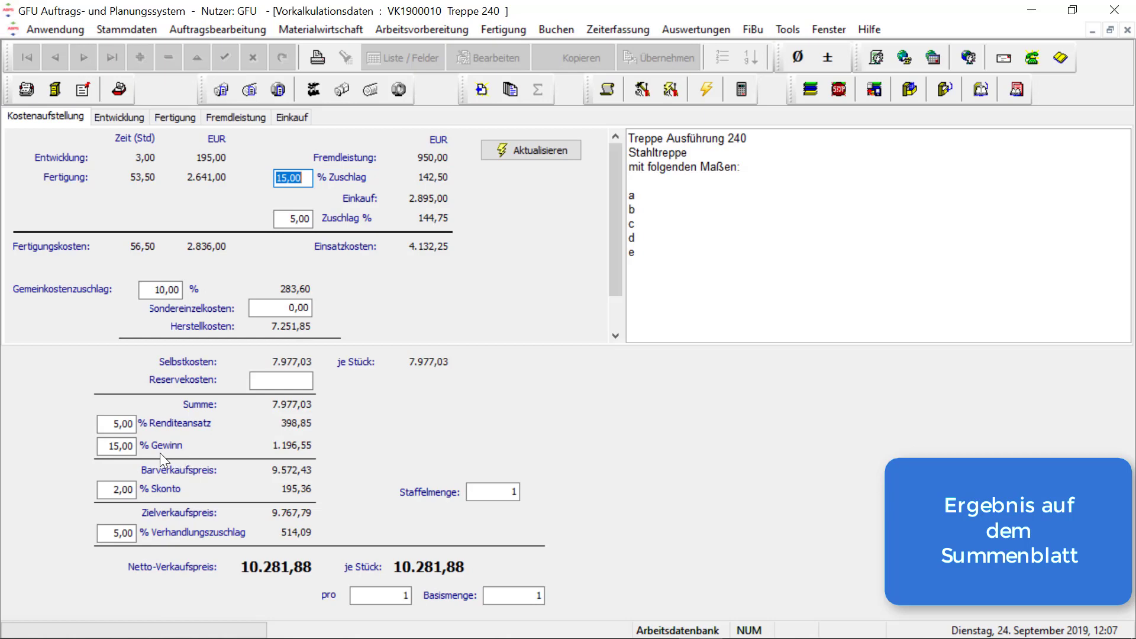
{"action": "left_click", "coordinate": [153, 290]}
{"action": "double_click", "coordinate": [153, 290]}
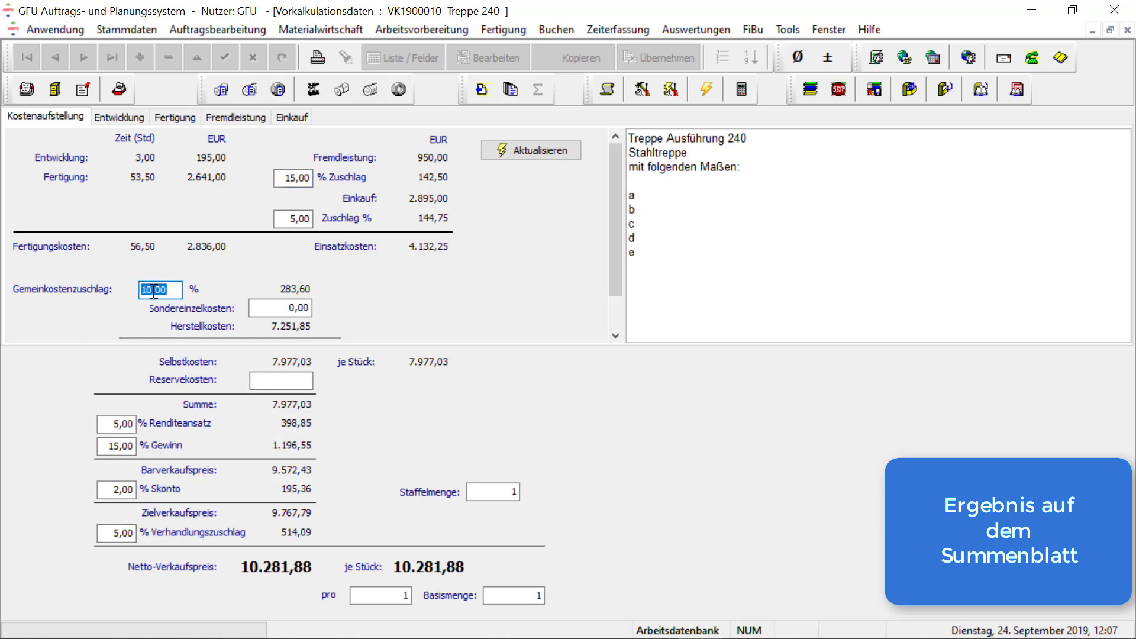
{"action": "type", "text": "15"}
{"action": "left_click", "coordinate": [274, 309]}
{"action": "left_click_drag", "start_coordinate": [273, 309], "coordinate": [188, 308]}
{"action": "type", "text": "125"}
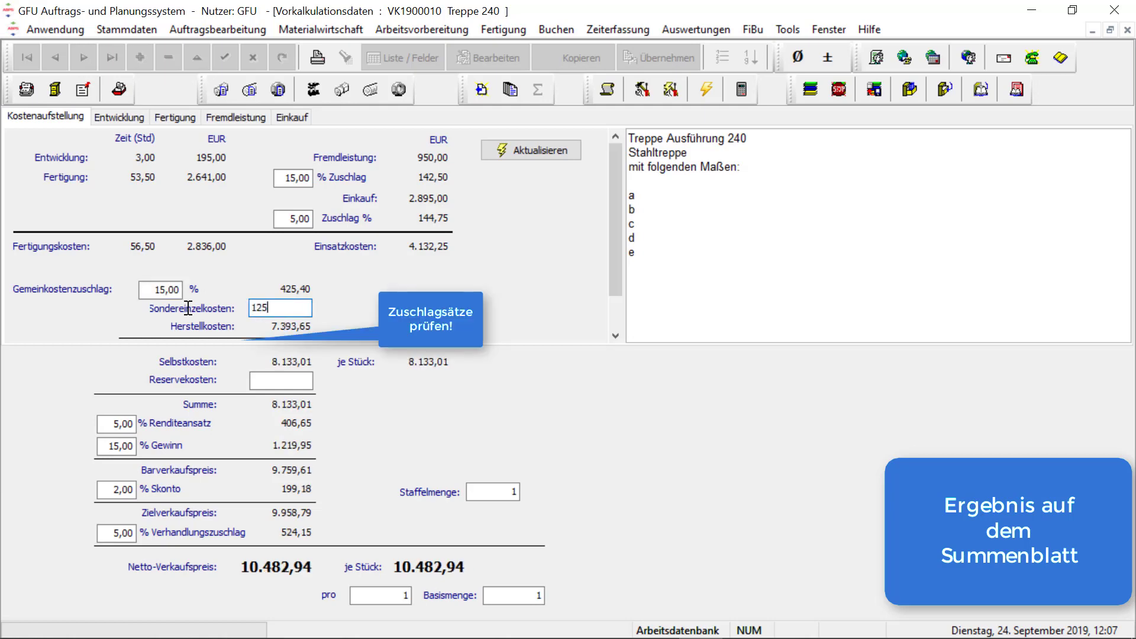
{"action": "key", "text": "Tab"}
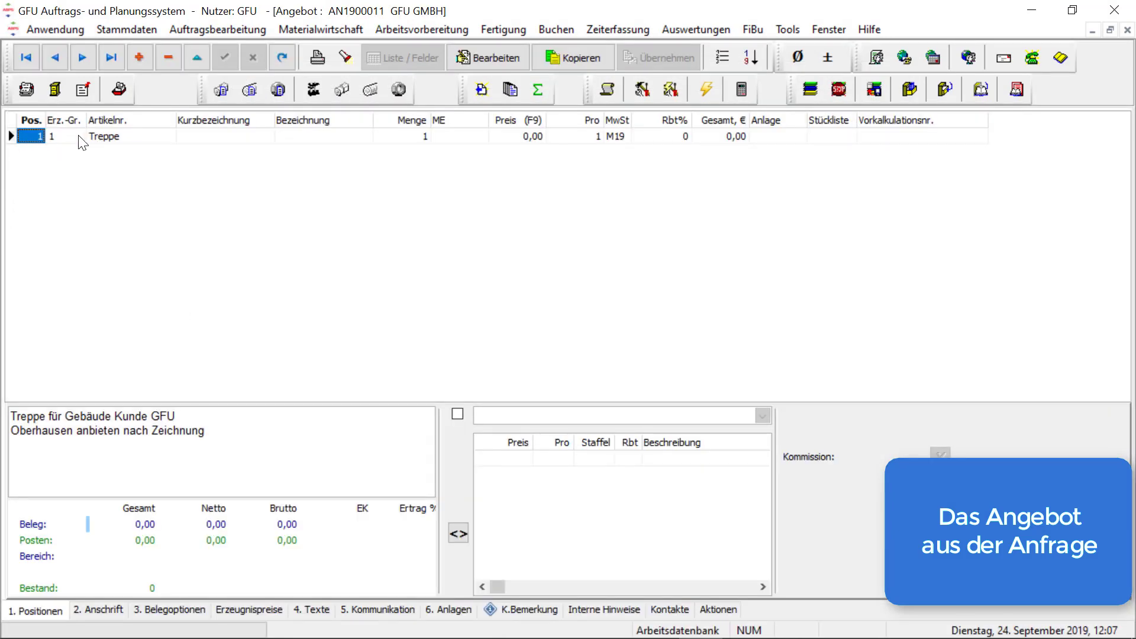
Step: Change position 1 of the Angebot to product group VK and adopt the Treppe 240 Vorkalkulation into it
{"action": "left_click", "coordinate": [64, 136]}
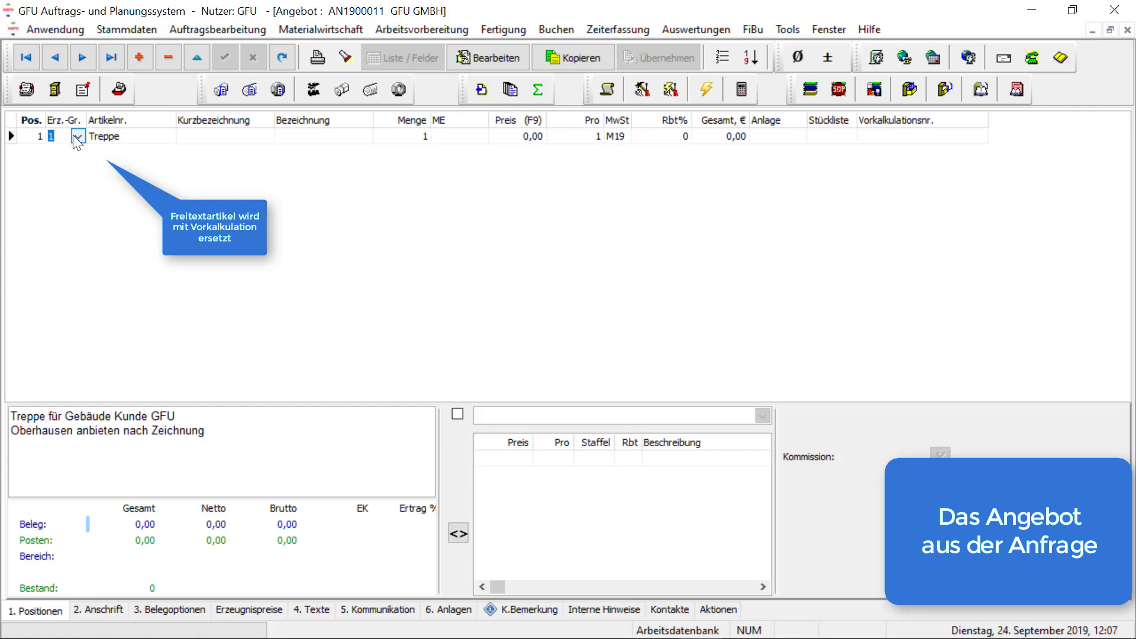
{"action": "left_click", "coordinate": [77, 136]}
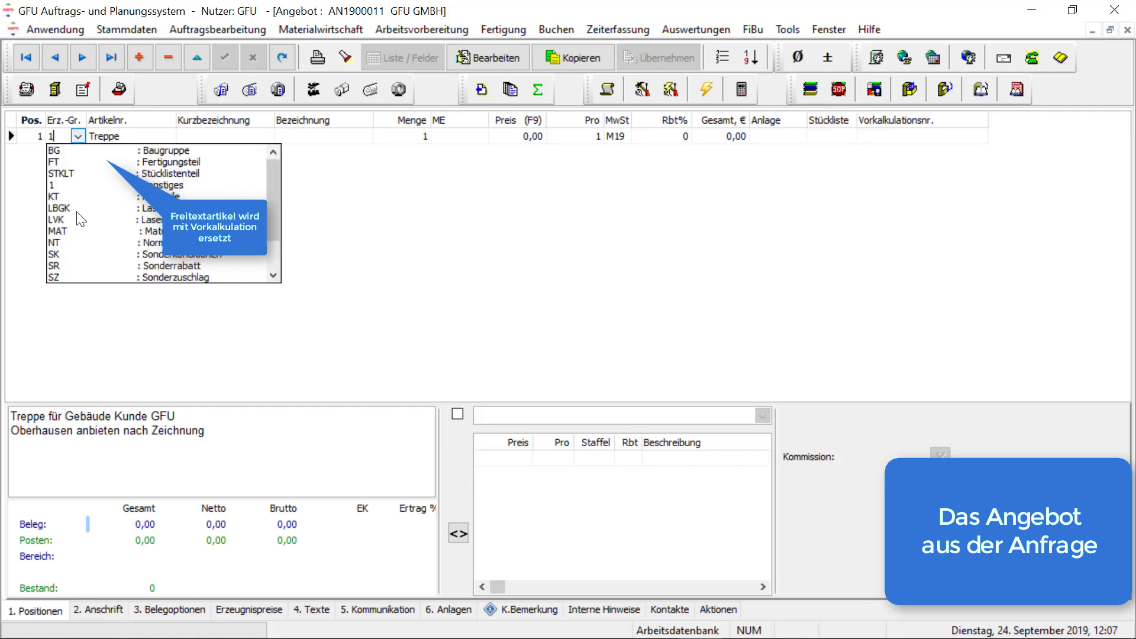
{"action": "scroll", "coordinate": [82, 237], "scroll_direction": "down", "scroll_amount": 2}
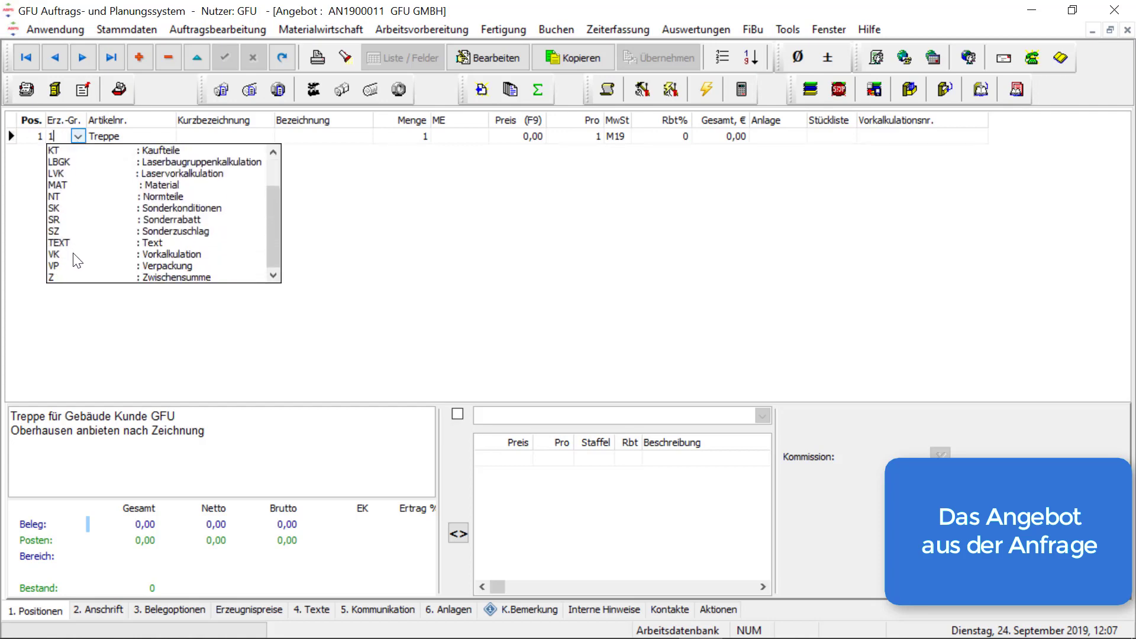
{"action": "left_click", "coordinate": [73, 254]}
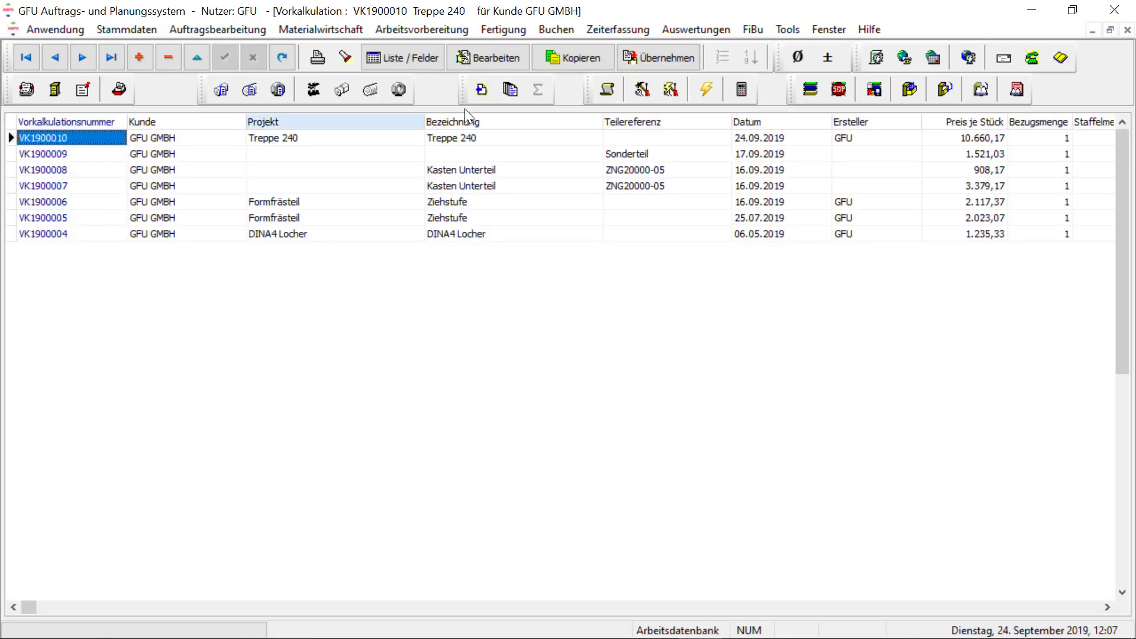
{"action": "left_click", "coordinate": [680, 54]}
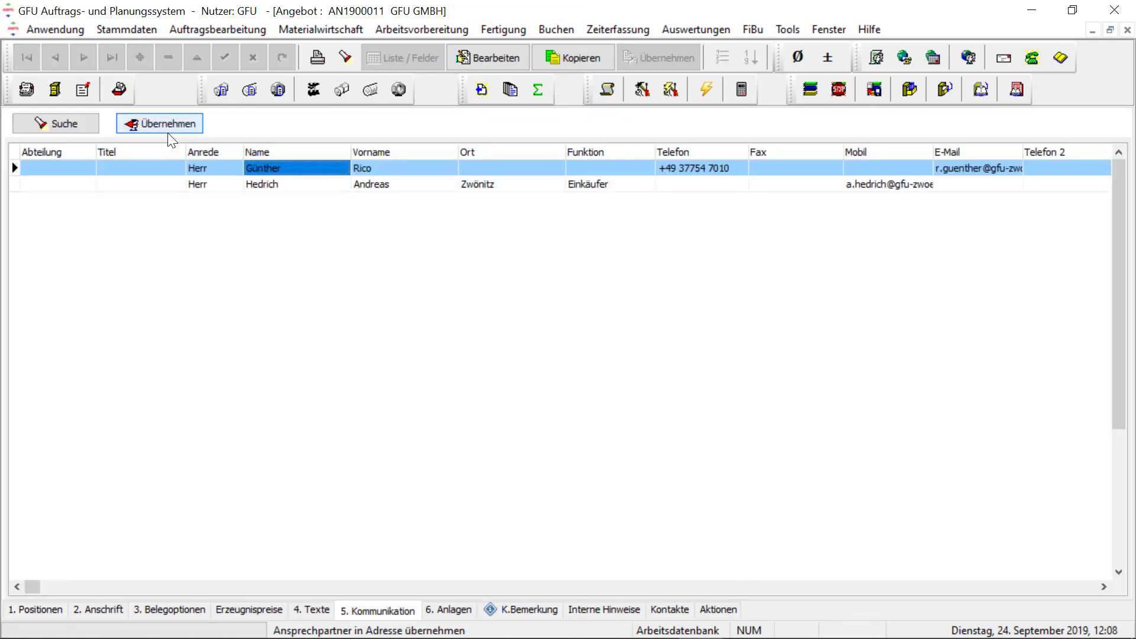
Step: Review the address details of the Angebot, preview its printout and close the document
{"action": "left_click", "coordinate": [103, 611]}
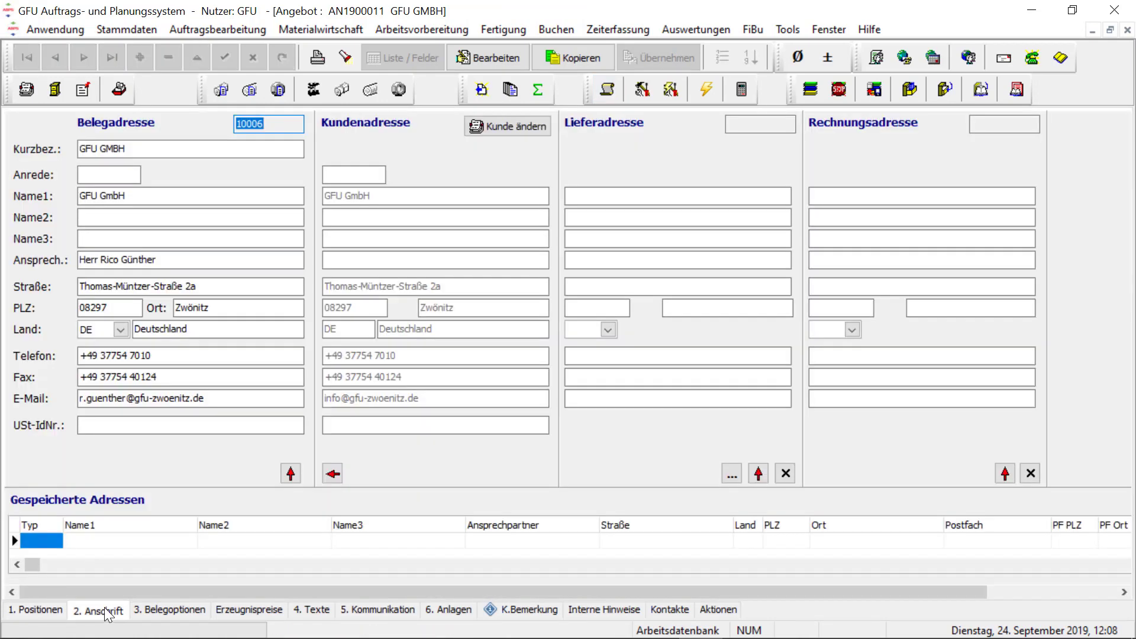
{"action": "left_click", "coordinate": [320, 59]}
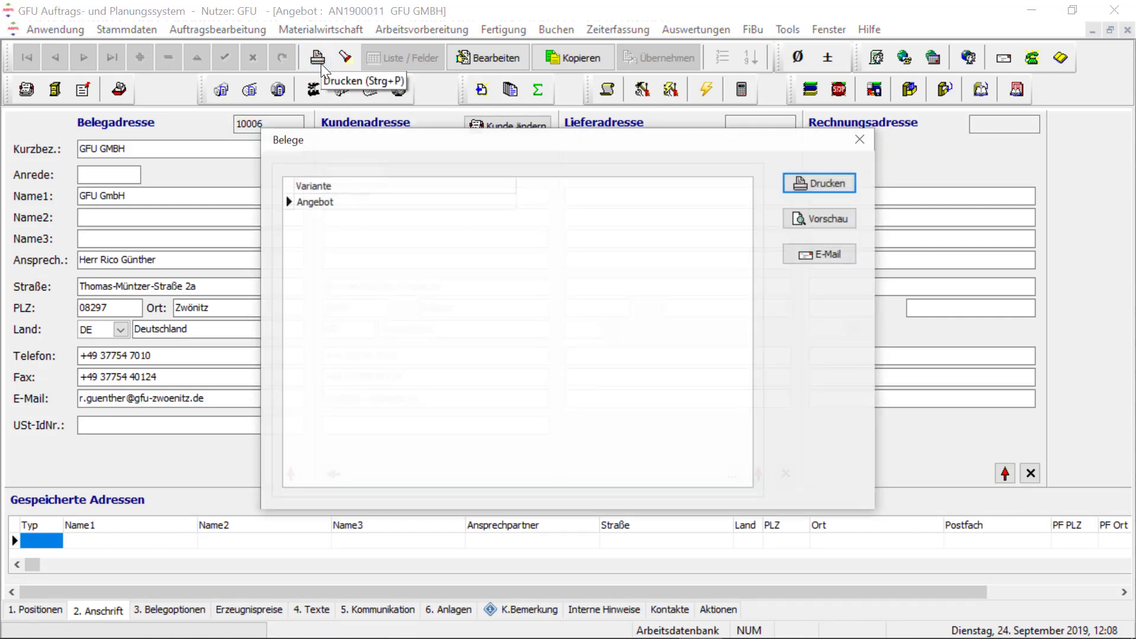
{"action": "left_click", "coordinate": [797, 219]}
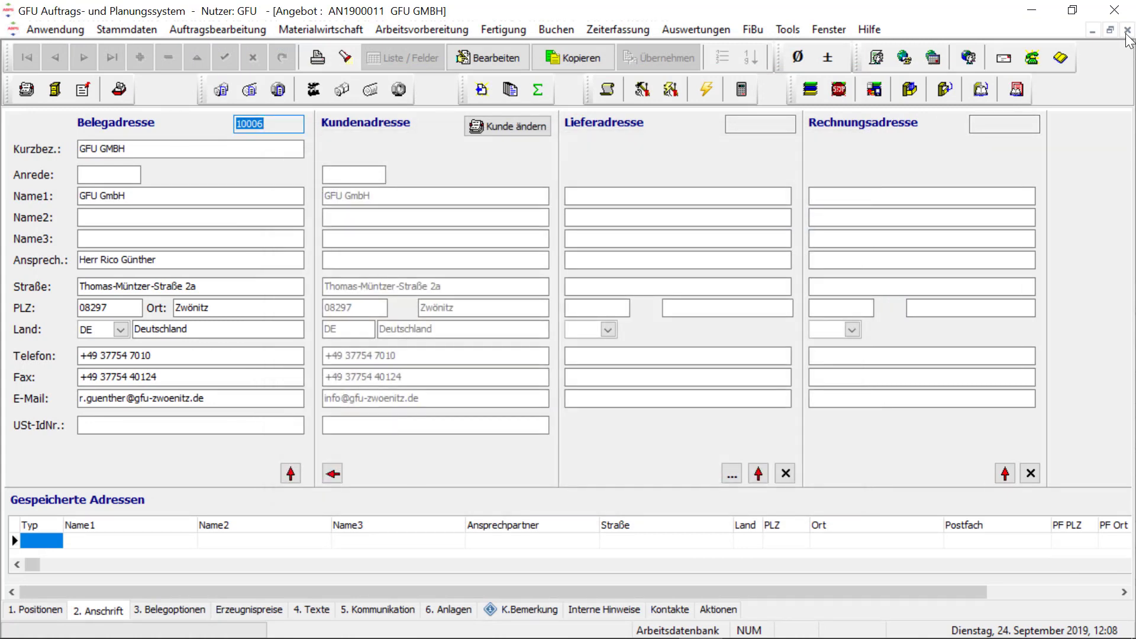
{"action": "left_click", "coordinate": [1127, 30]}
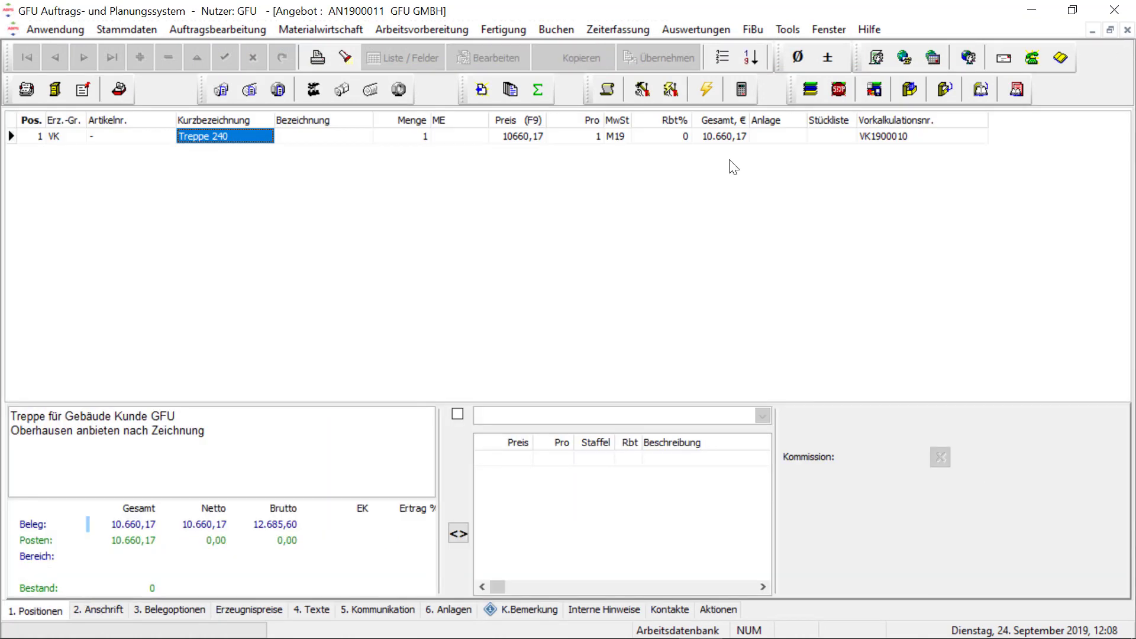
Step: List the Angebot documents and convert the Treppe 240 Angebot into an Auftragsbestätigung
{"action": "left_click", "coordinate": [154, 123]}
{"action": "left_click", "coordinate": [80, 159]}
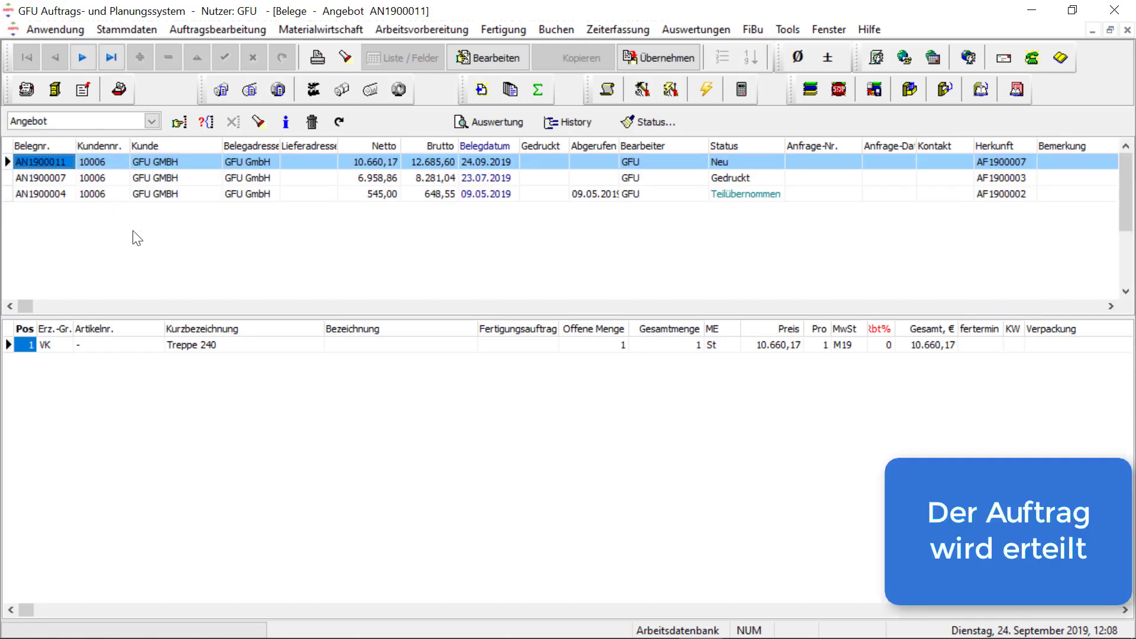
{"action": "left_click", "coordinate": [643, 59]}
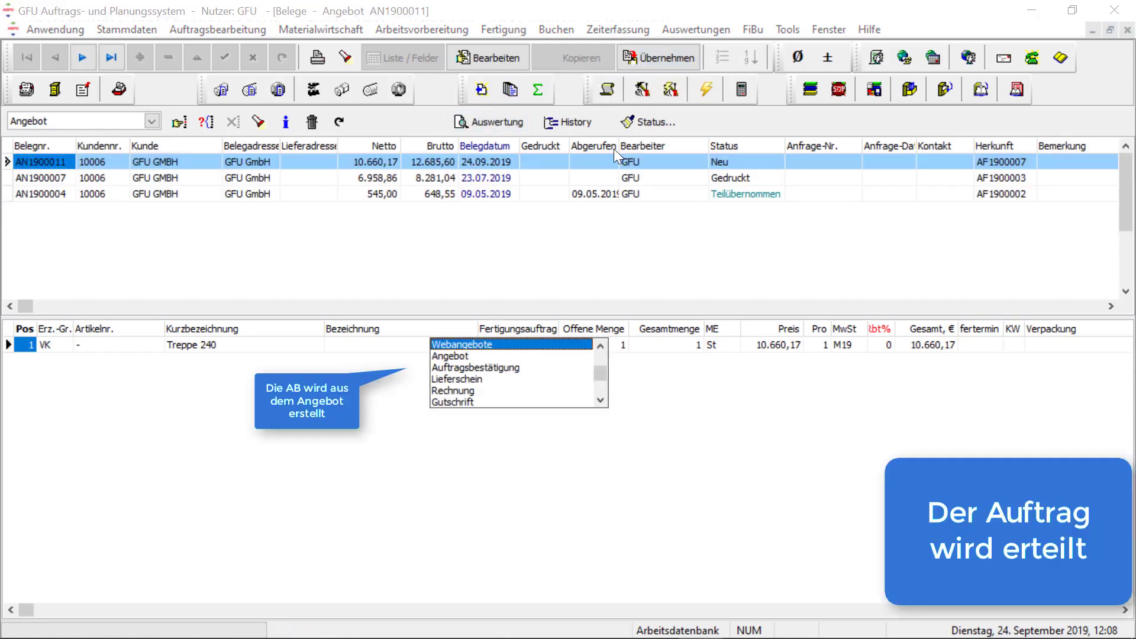
{"action": "key", "text": "Return"}
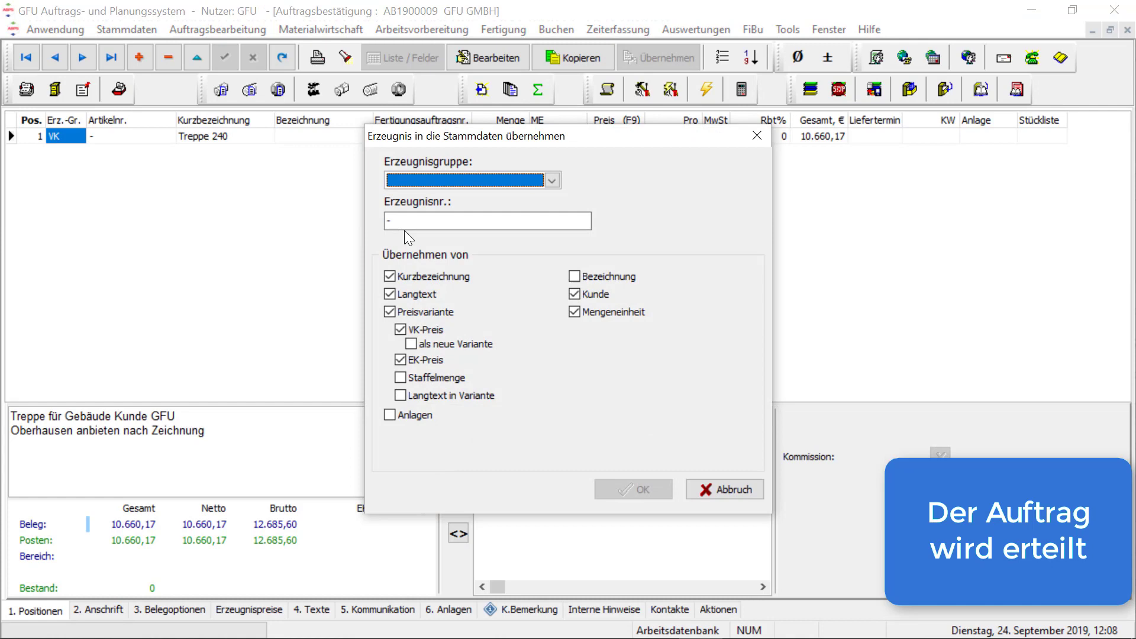
Step: Transfer position 1 to the product master data as group BG, number --240---, generating the Basistechnologie from the Vorkalkulation
{"action": "left_click", "coordinate": [552, 181]}
{"action": "left_click", "coordinate": [495, 197]}
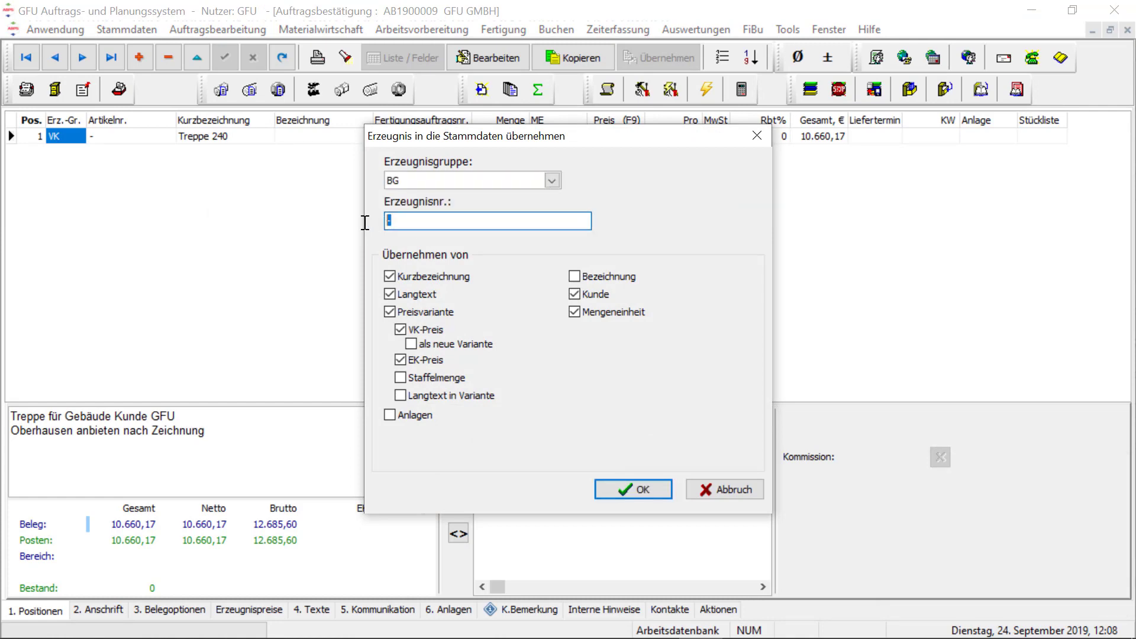
{"action": "key", "text": "Return"}
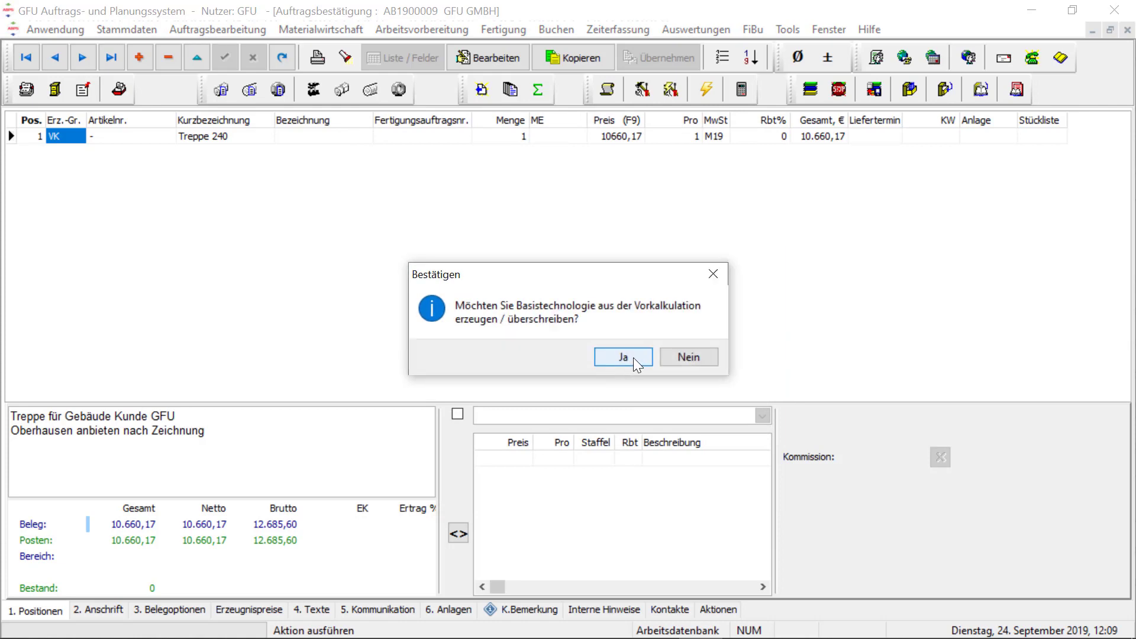
{"action": "left_click", "coordinate": [633, 357]}
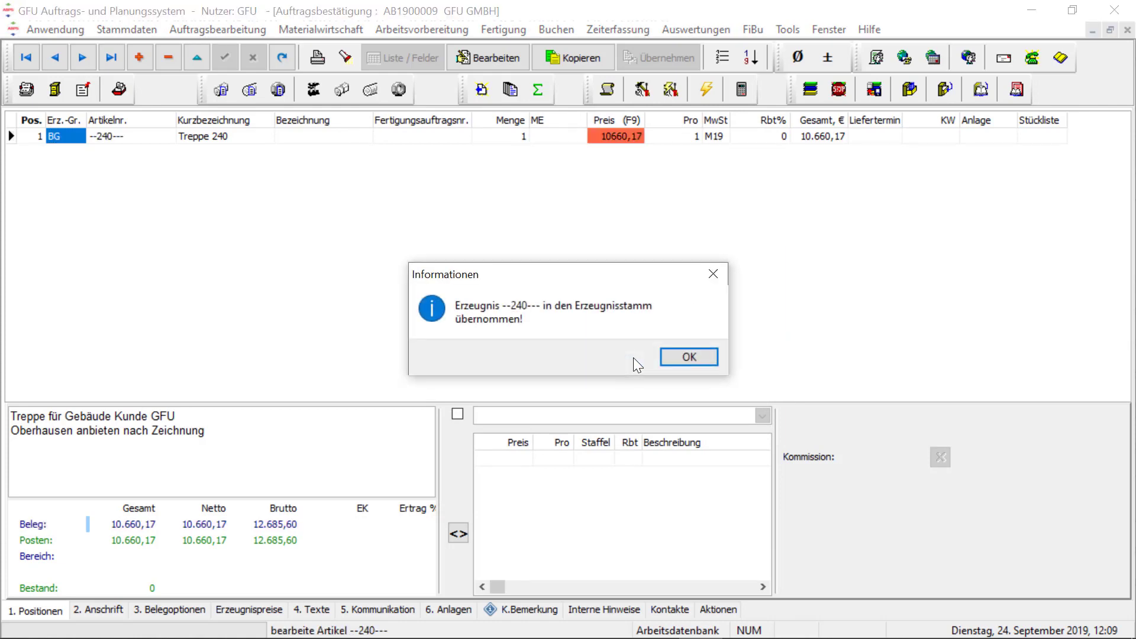
{"action": "left_click", "coordinate": [675, 358]}
Step: Create a Fertigungsauftrag for the Treppe 240 position with the Liefertermin 16.10.2019
{"action": "left_click", "coordinate": [619, 289]}
{"action": "left_click", "coordinate": [615, 378]}
{"action": "left_click", "coordinate": [537, 375]}
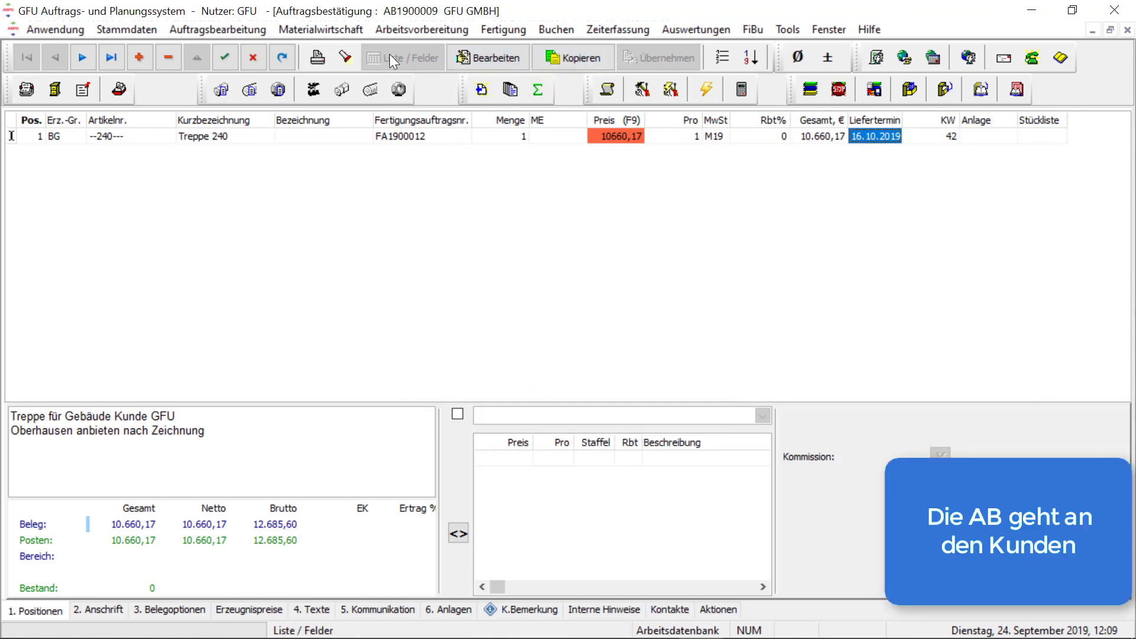
Step: Preview the printout of the Auftragsbestätigung and close the preview
{"action": "left_click", "coordinate": [322, 58]}
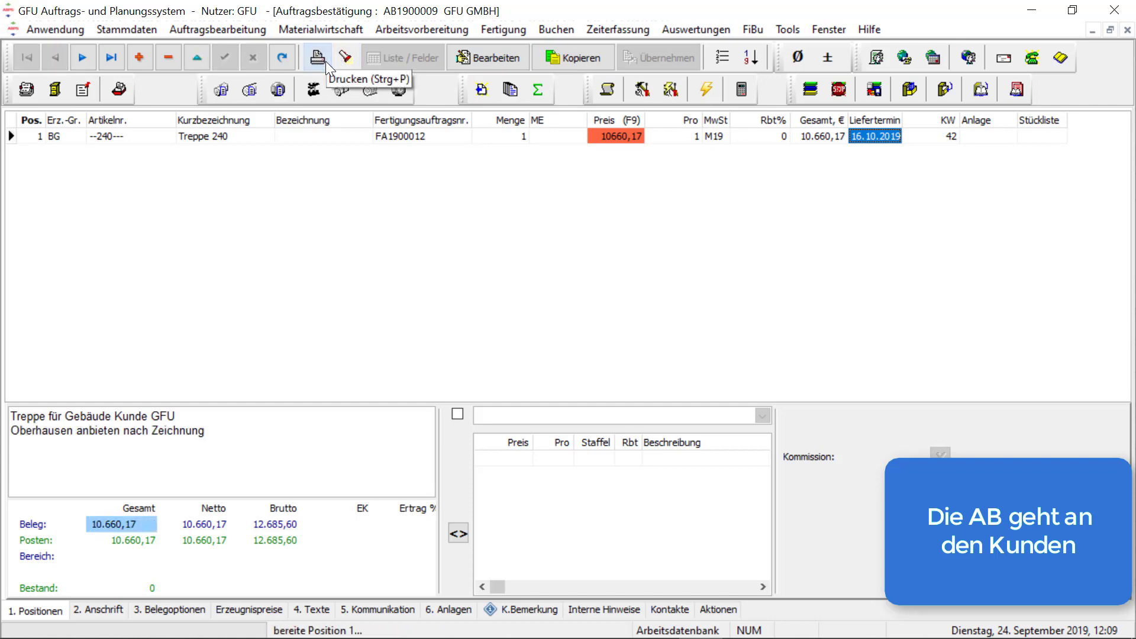
{"action": "left_click", "coordinate": [833, 224]}
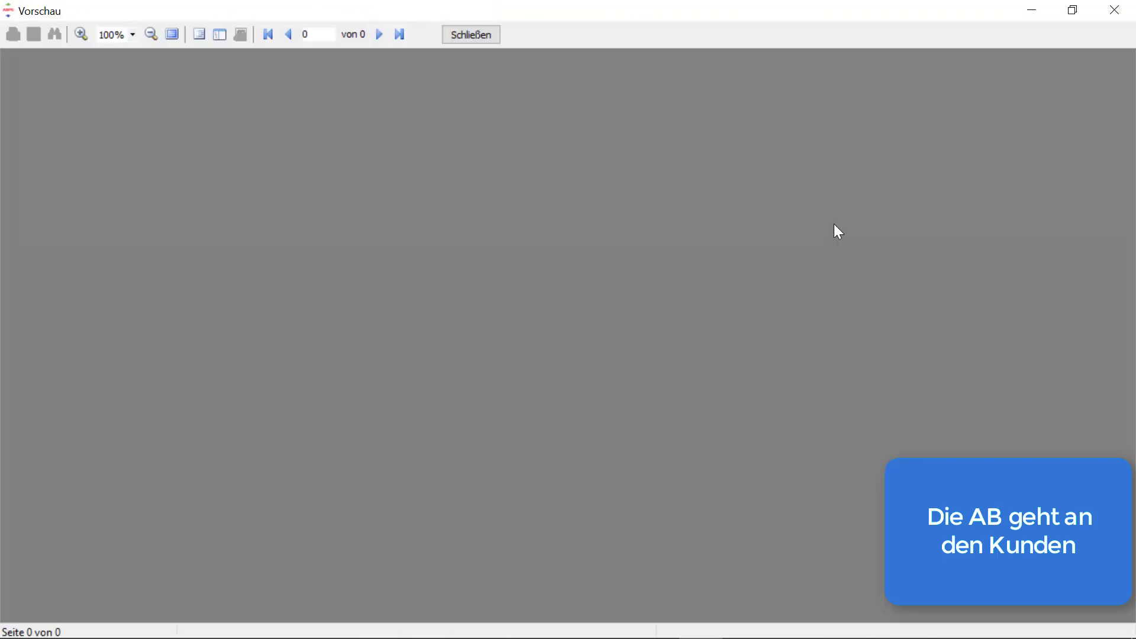
{"action": "left_click", "coordinate": [471, 35]}
Step: Show the list of Auftragsbestätigung documents and inspect the Treppe 240 position with its Fertigungsauftrag
{"action": "left_click", "coordinate": [151, 120]}
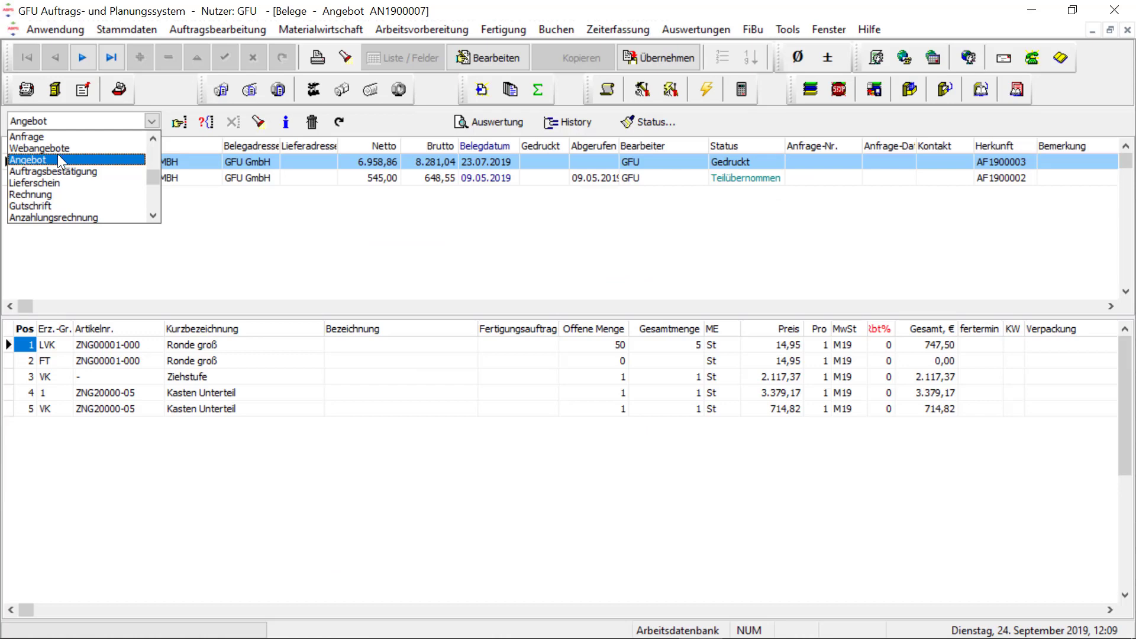
{"action": "left_click", "coordinate": [53, 171]}
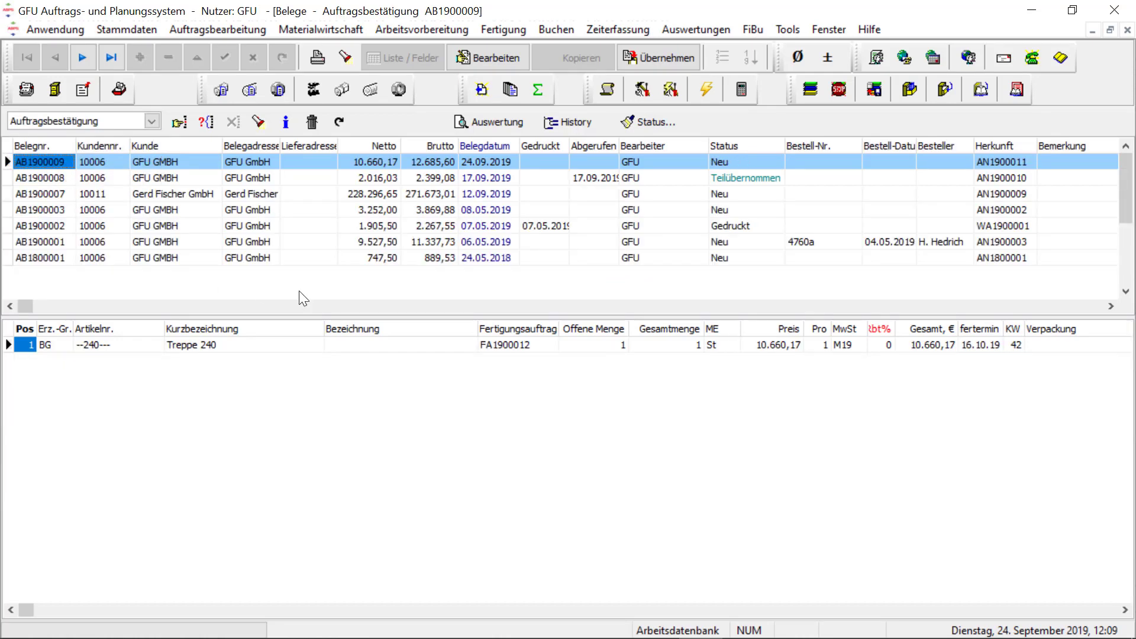
{"action": "left_click", "coordinate": [531, 348]}
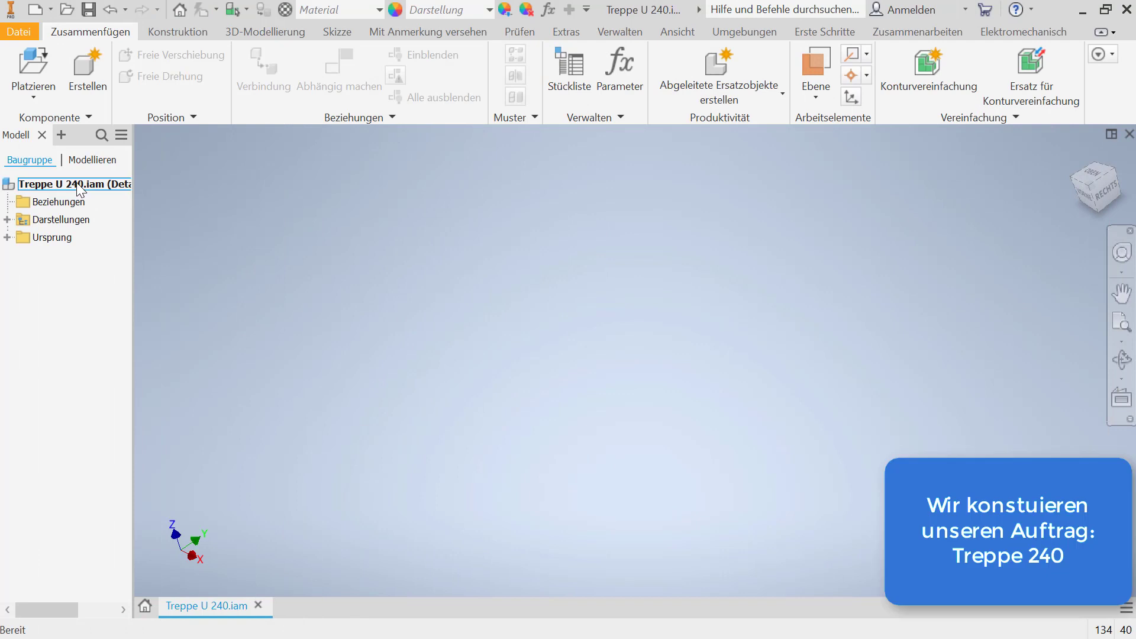
Step: In Inventor, review the Projekt iProperties of the Treppe U 240.iam assembly and close them
{"action": "right_click", "coordinate": [80, 188]}
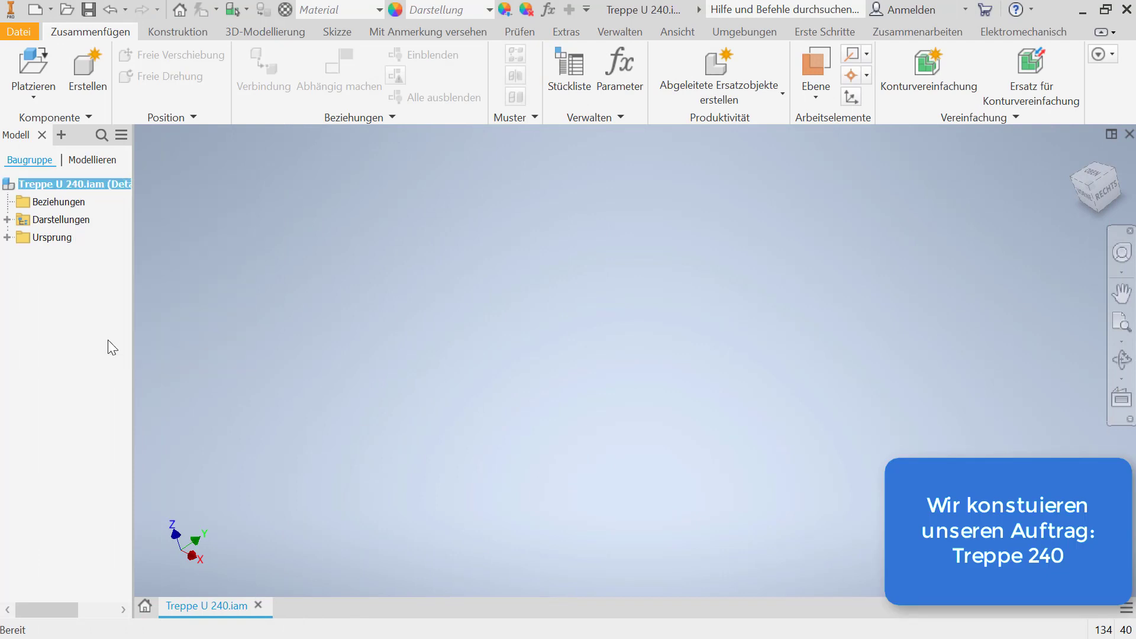
{"action": "left_click", "coordinate": [111, 341]}
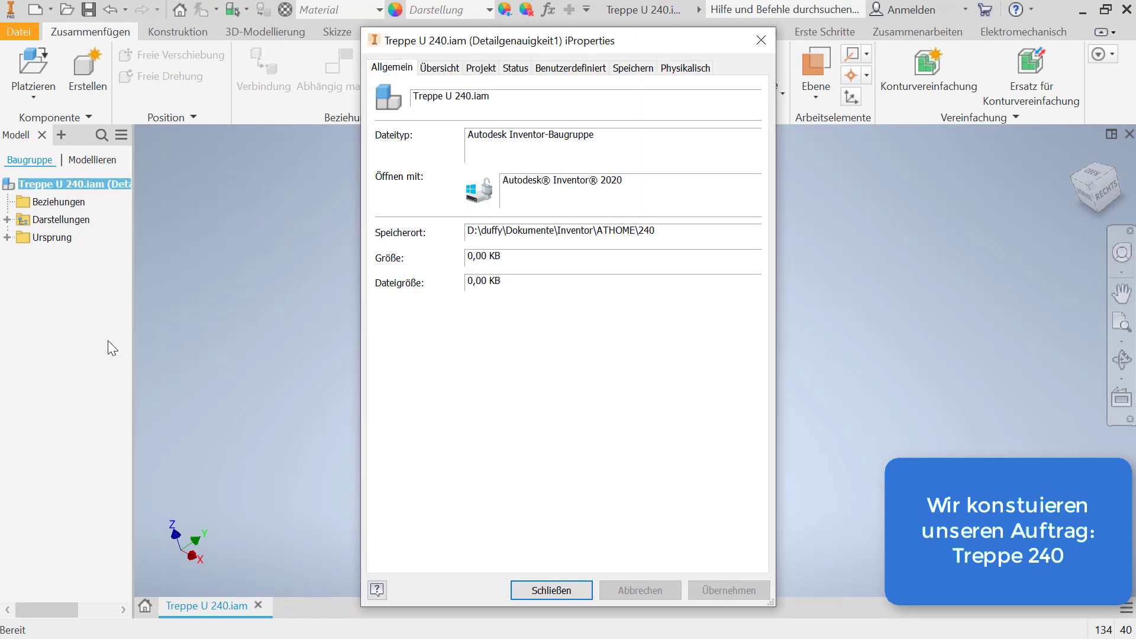
{"action": "left_click", "coordinate": [450, 68]}
{"action": "left_click", "coordinate": [469, 69]}
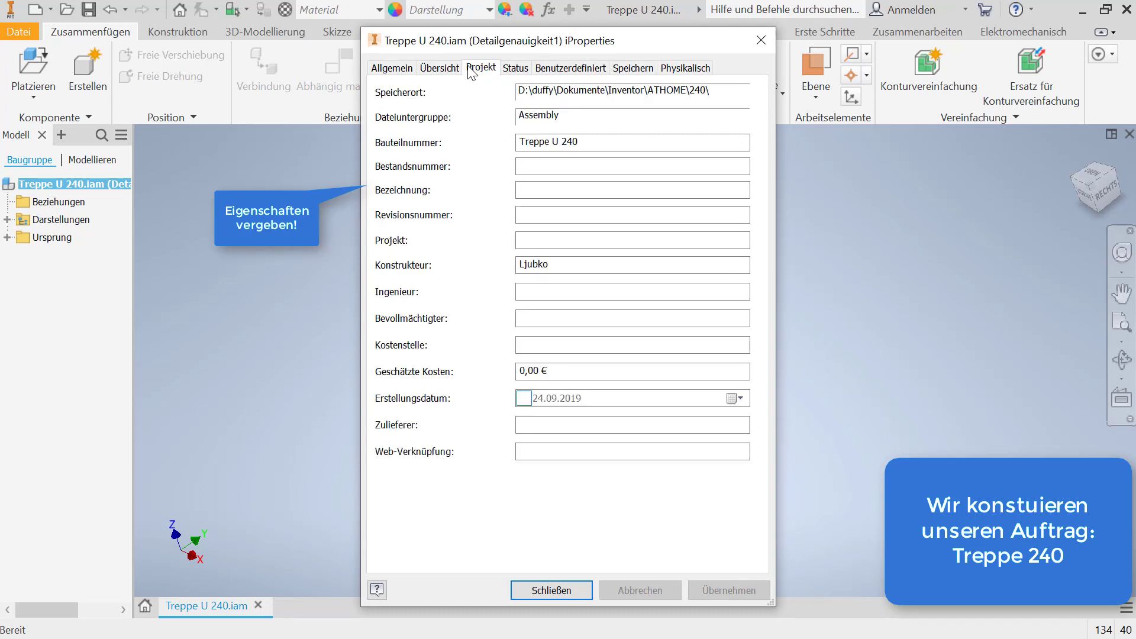
{"action": "left_click", "coordinate": [551, 590]}
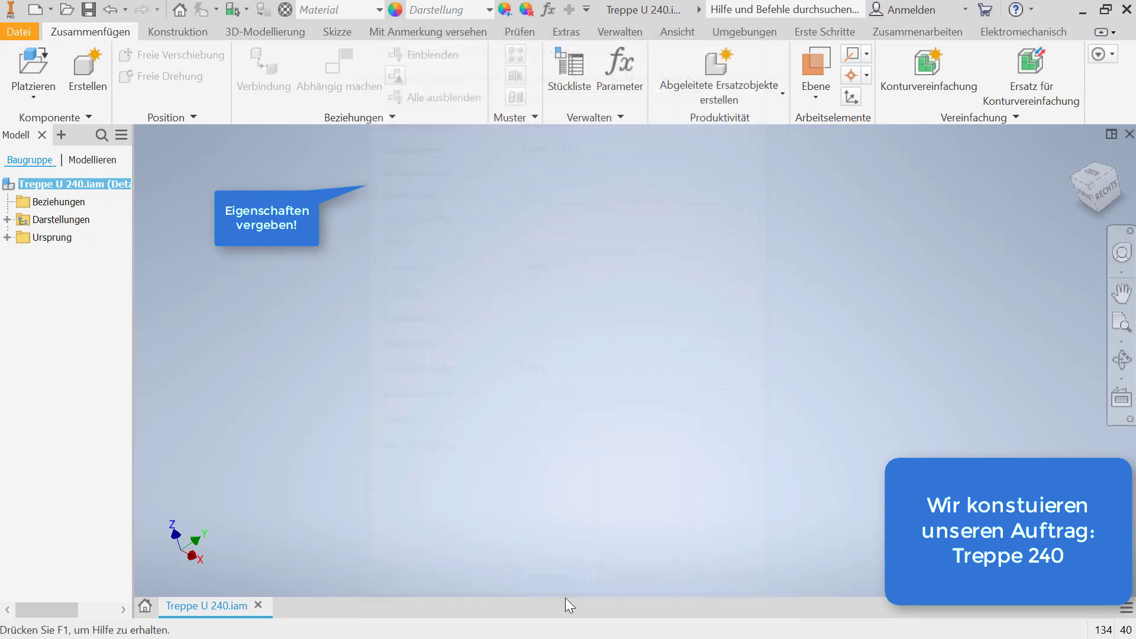
Step: Undo the component removals in the assembly until both railing assemblies and both U -100-1230 profiles are restored
{"action": "left_click", "coordinate": [110, 10]}
{"action": "left_click", "coordinate": [110, 9]}
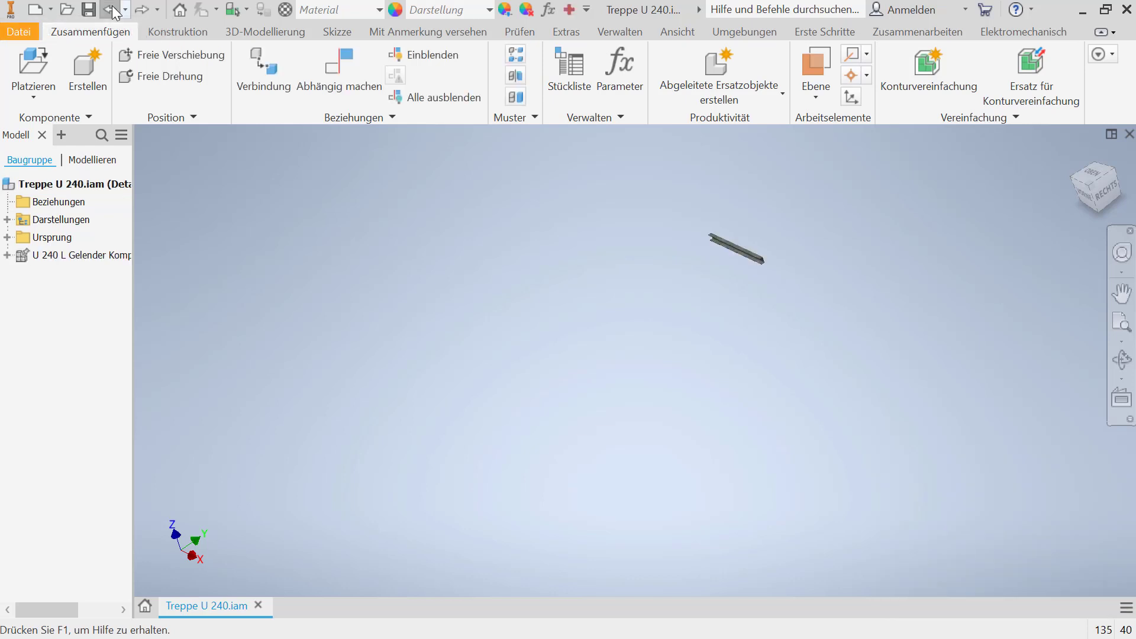
{"action": "left_click", "coordinate": [110, 9]}
{"action": "left_click", "coordinate": [110, 10]}
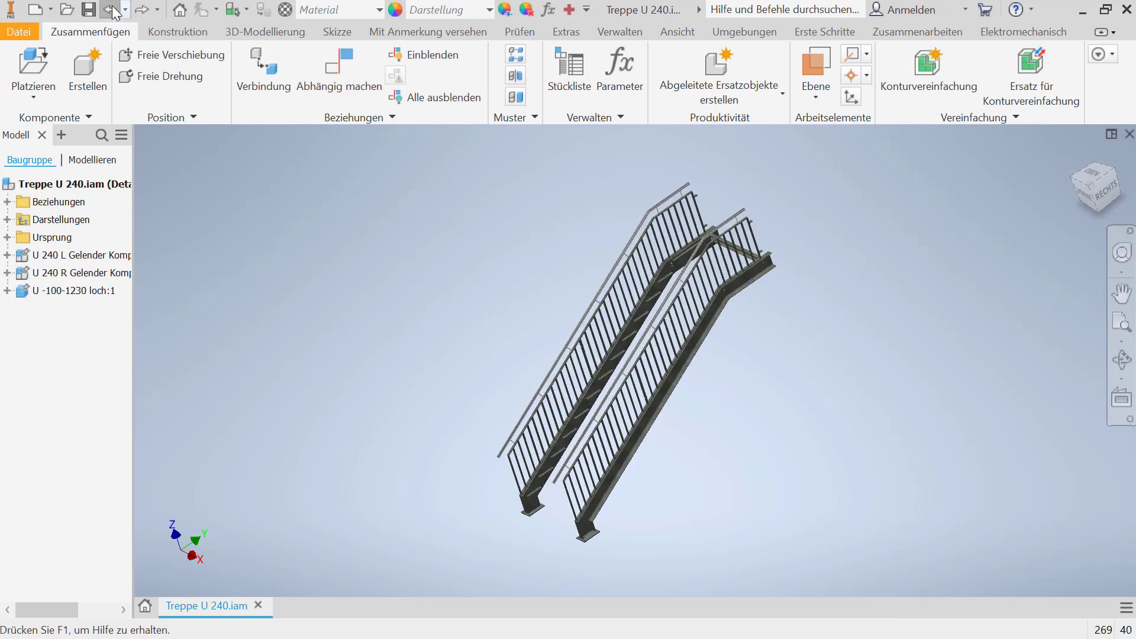
{"action": "left_click", "coordinate": [112, 9]}
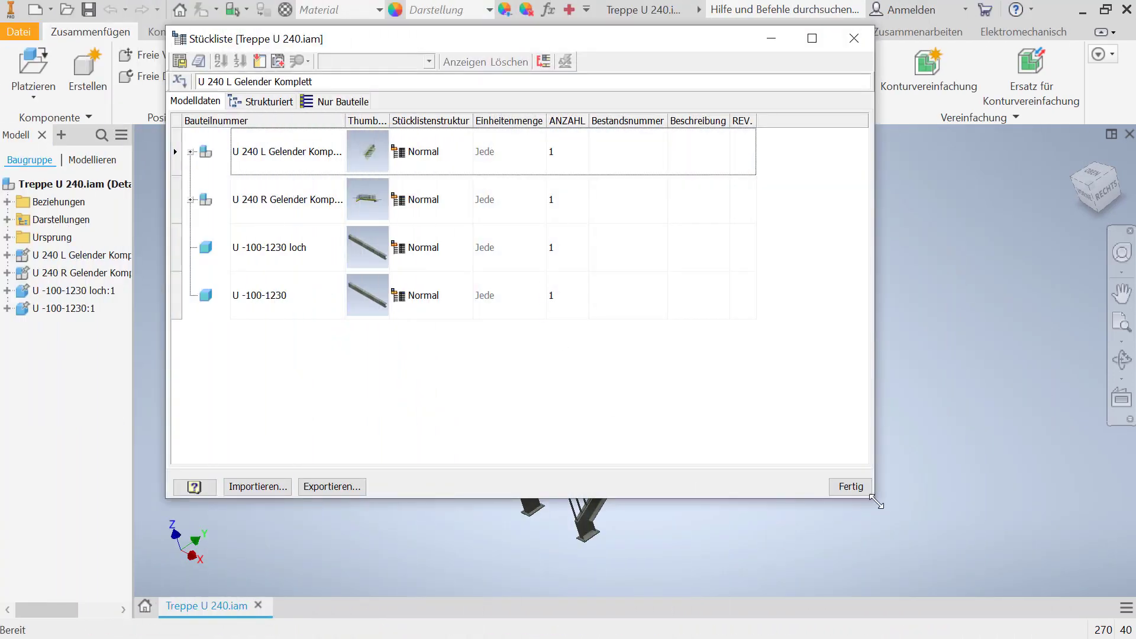
Step: Export the assembly's Stückliste in the structured view with all levels as Stückliste.xlsx, replacing the existing file
{"action": "left_click_drag", "start_coordinate": [877, 504], "coordinate": [1000, 558]}
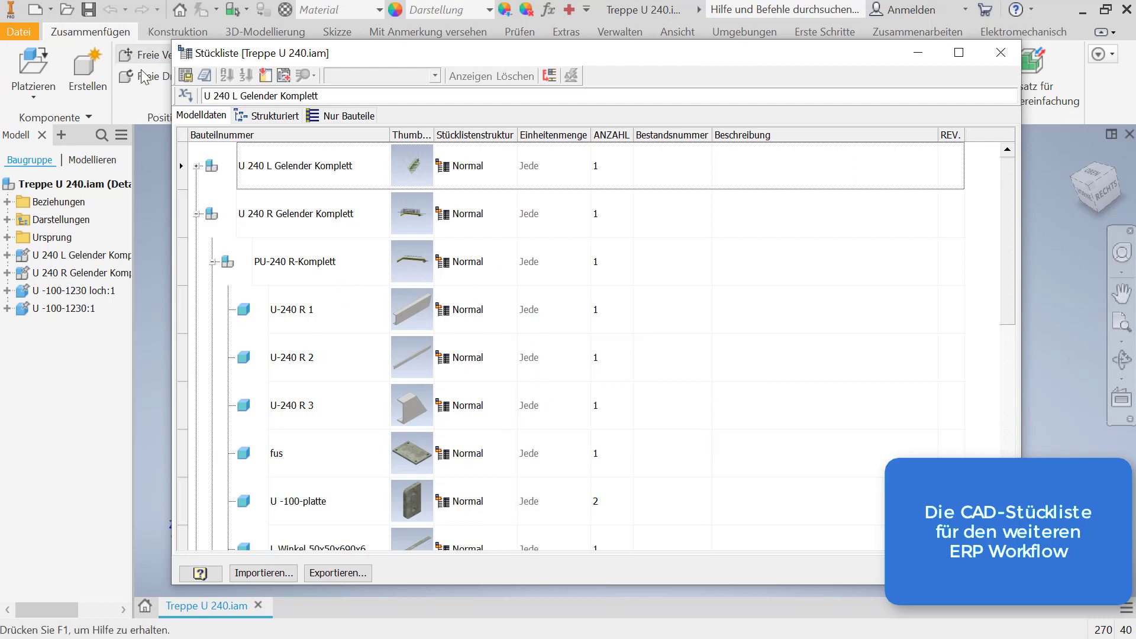
{"action": "left_click", "coordinate": [184, 82]}
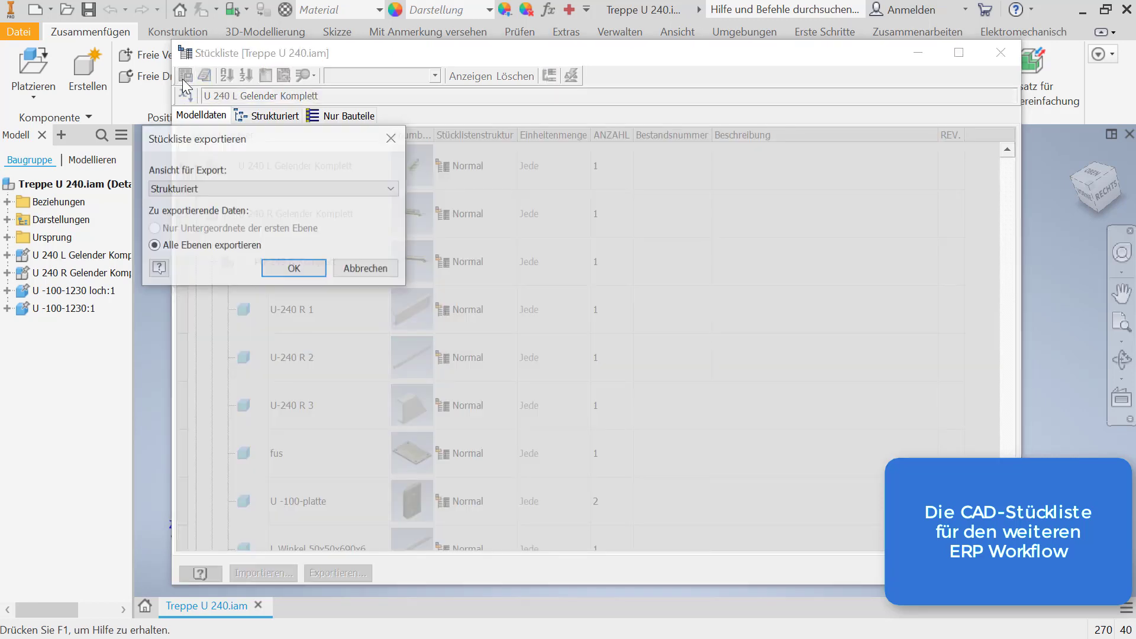
{"action": "left_click", "coordinate": [296, 271]}
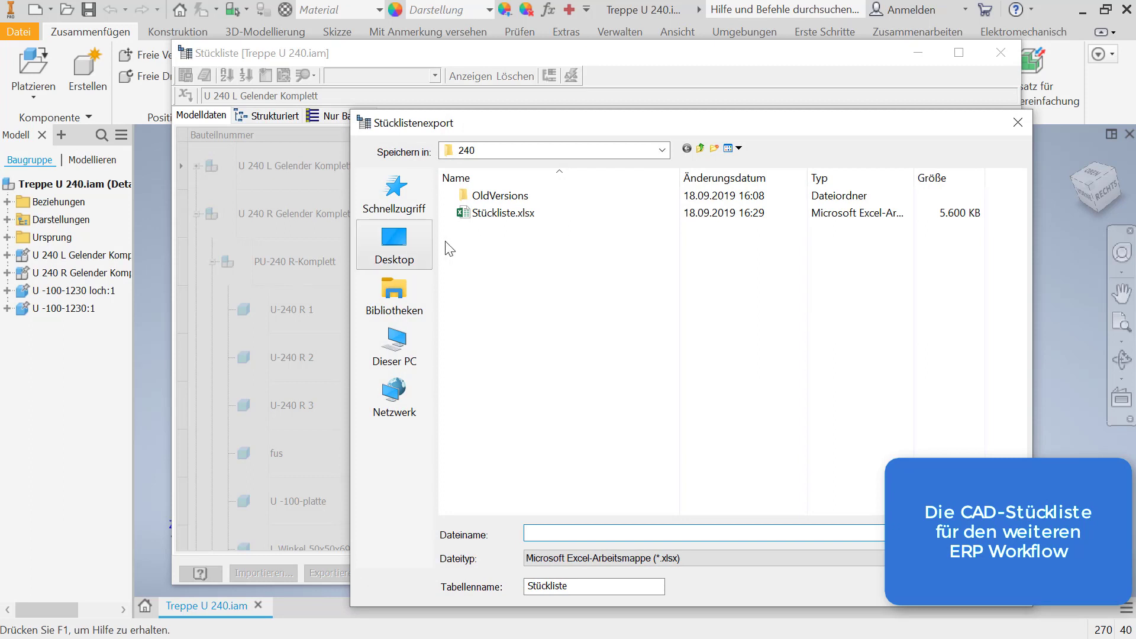
{"action": "left_click", "coordinate": [486, 217]}
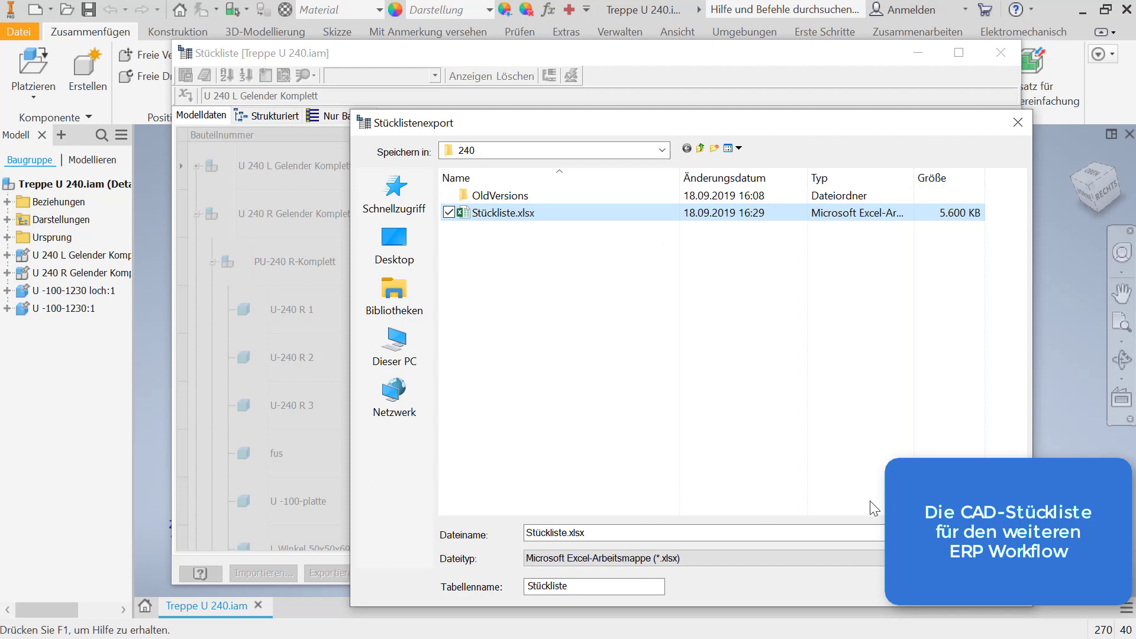
{"action": "key", "text": "Return"}
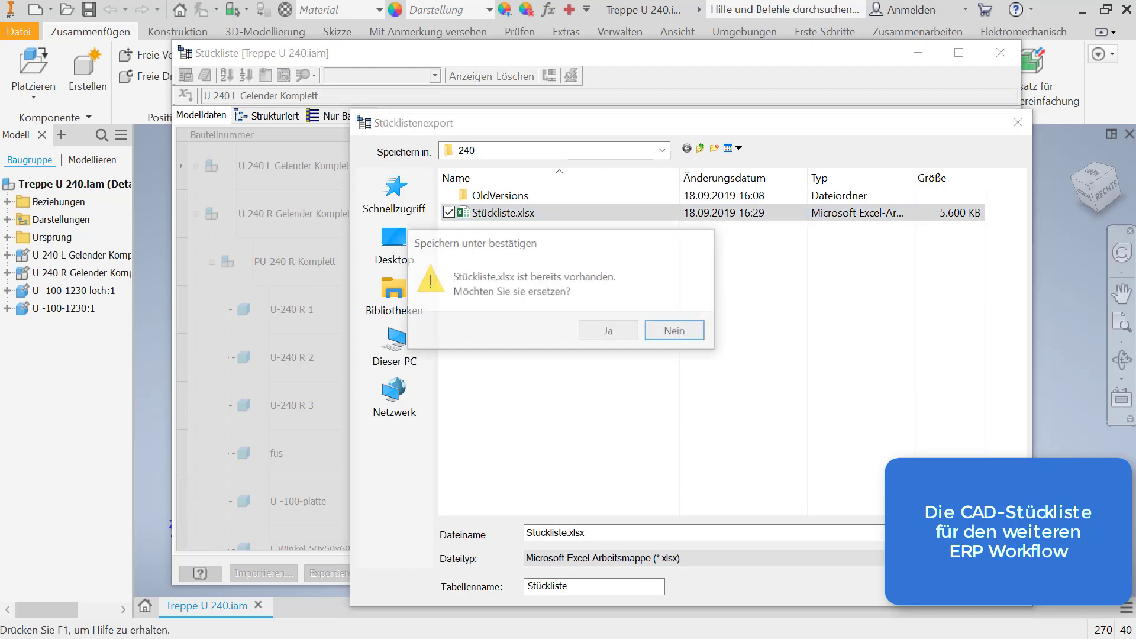
{"action": "left_click", "coordinate": [608, 332]}
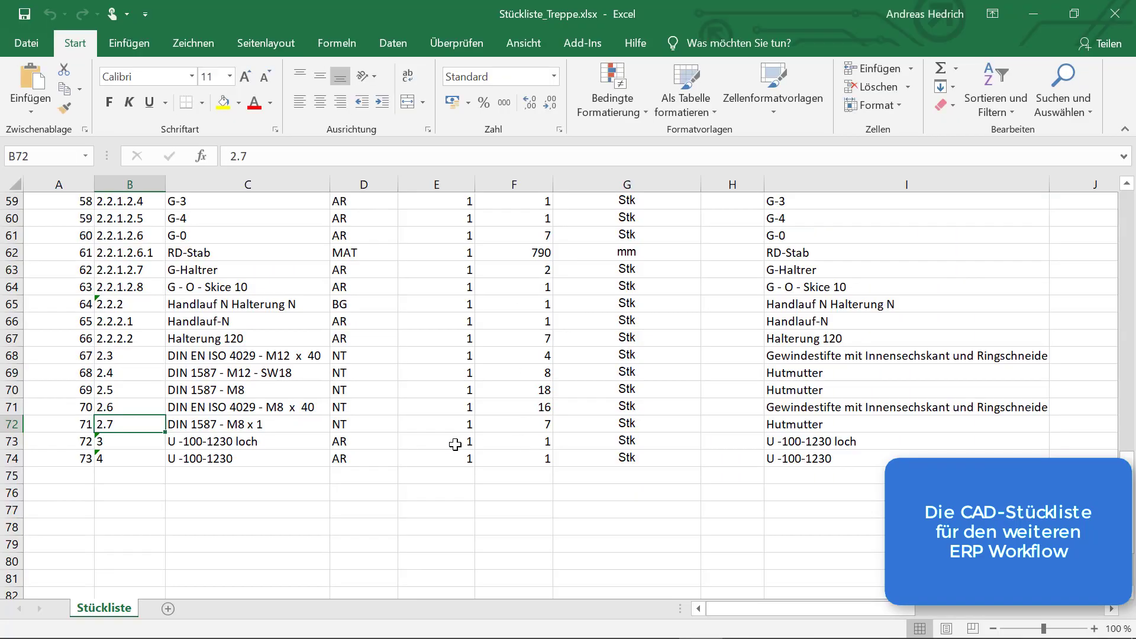
Step: In Excel, look through the Stückliste_Treppe.xlsx rows from the header down to check item structure, quantities and units
{"action": "scroll", "coordinate": [455, 444], "scroll_direction": "up", "scroll_amount": 19}
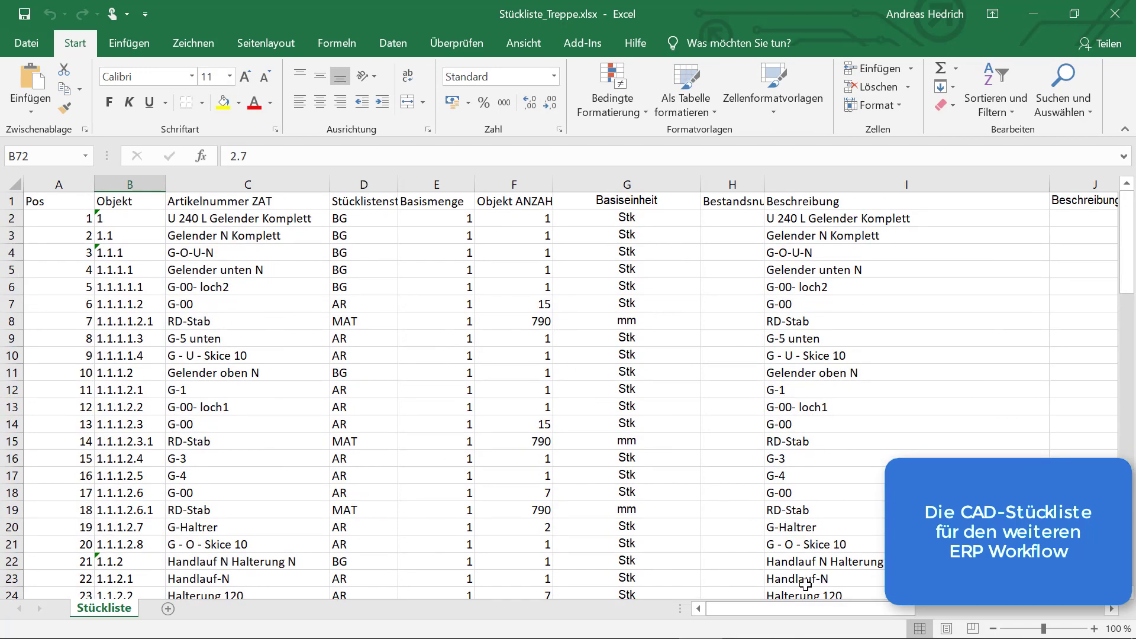
{"action": "left_click_drag", "start_coordinate": [807, 607], "coordinate": [715, 603]}
{"action": "scroll", "coordinate": [385, 374], "scroll_direction": "down", "scroll_amount": 1}
{"action": "scroll", "coordinate": [384, 374], "scroll_direction": "down", "scroll_amount": 1}
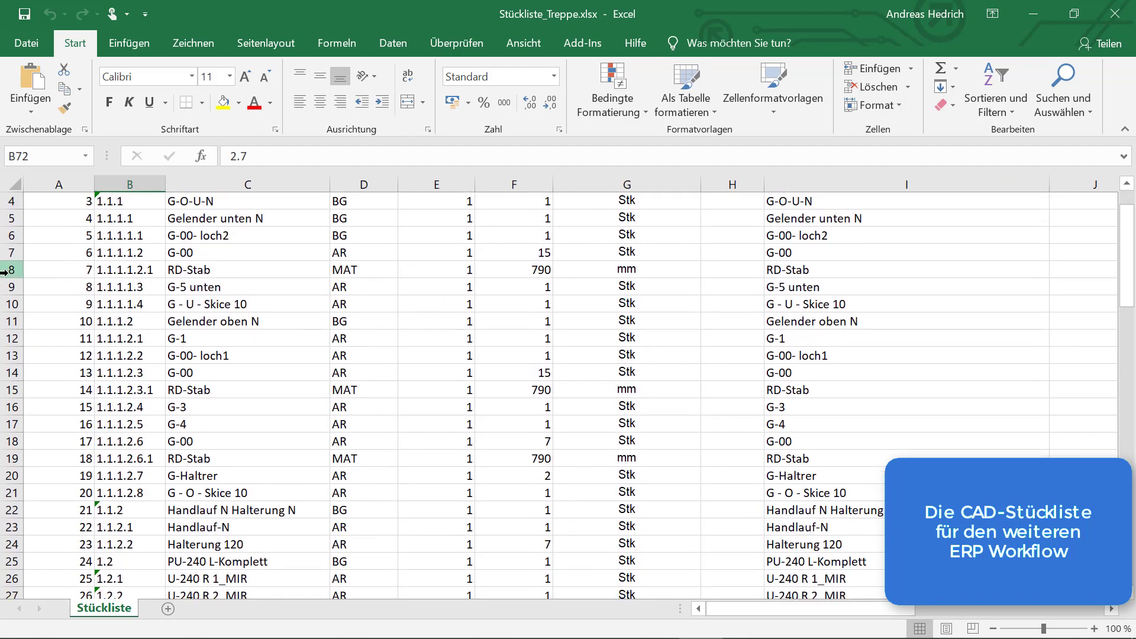
{"action": "left_click", "coordinate": [6, 270]}
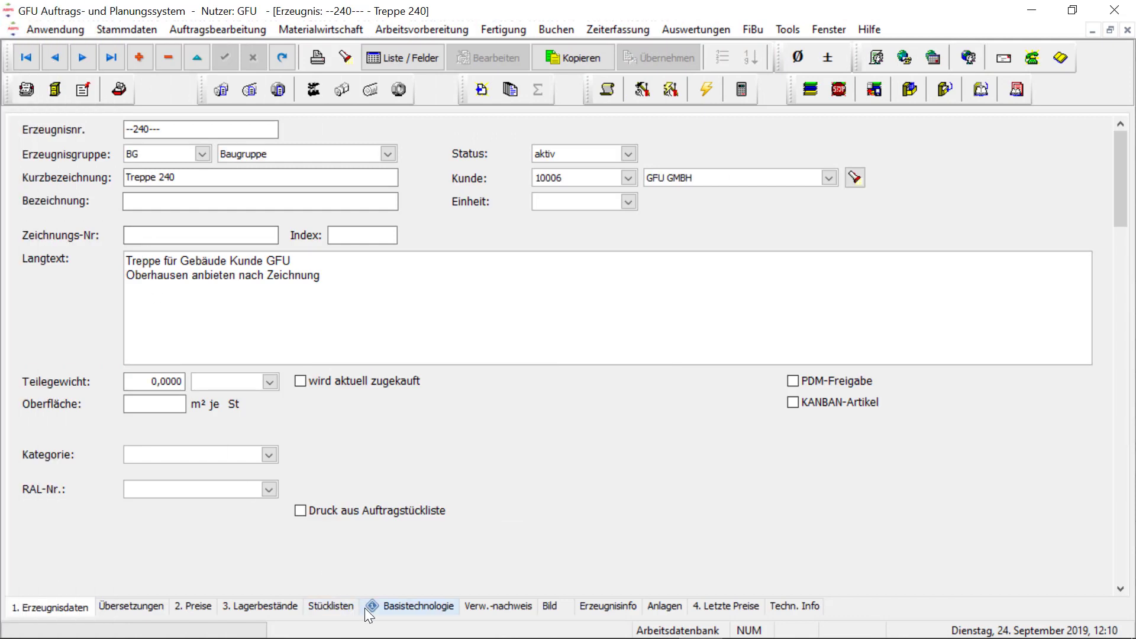
Step: In the GFU ERP system, add a head Stückliste to Erzeugnis --240--- (Treppe 240) and open it for editing
{"action": "left_click", "coordinate": [331, 607]}
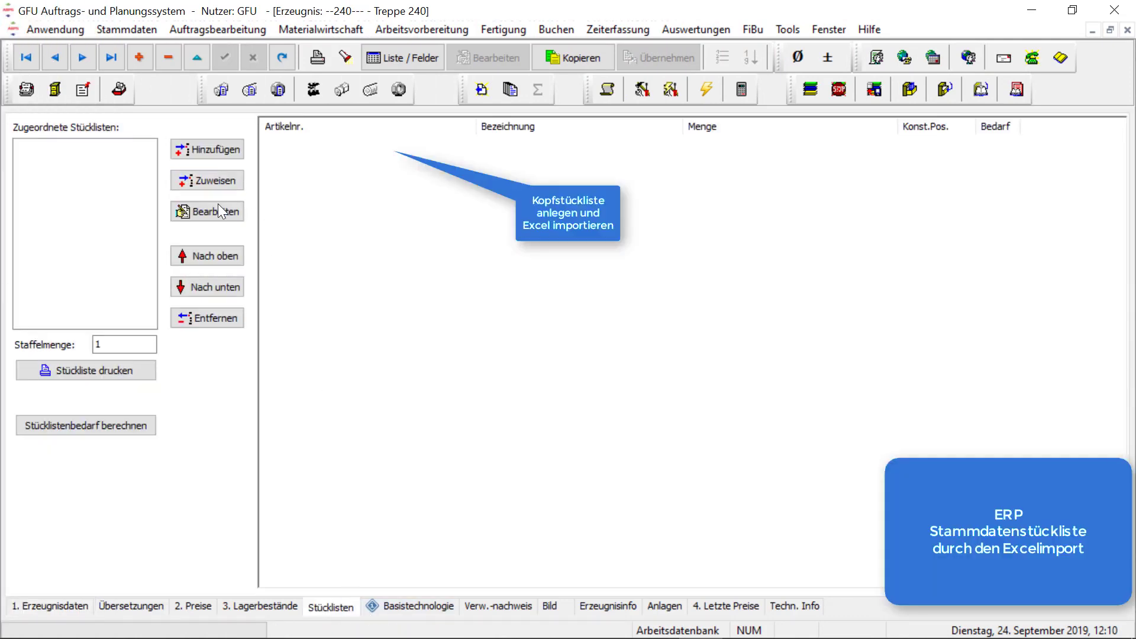
{"action": "left_click", "coordinate": [211, 149]}
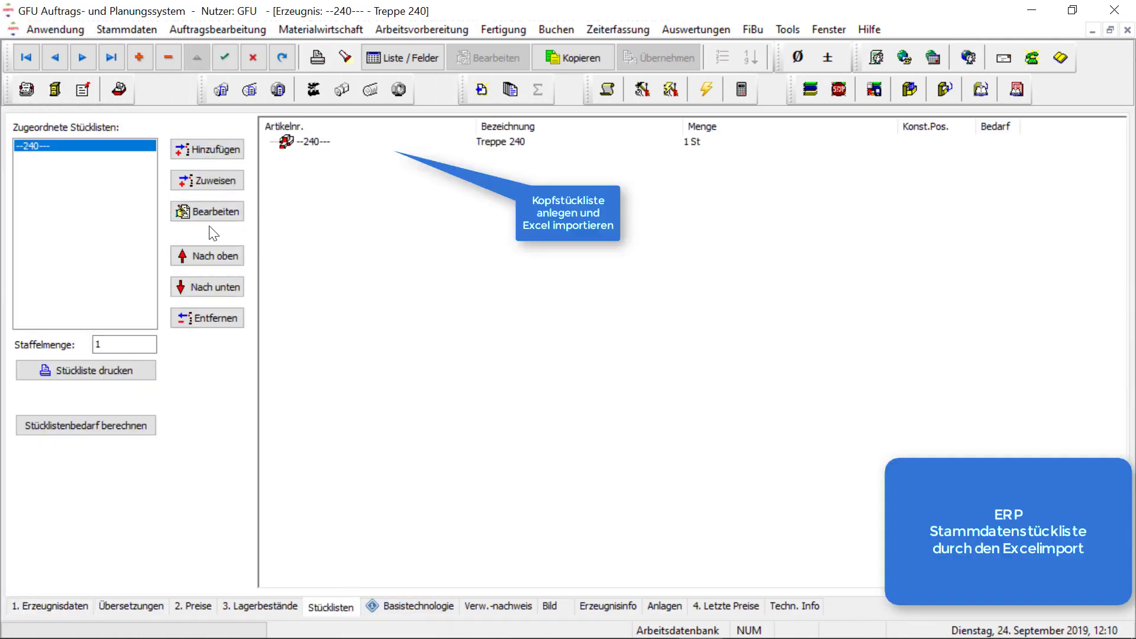
{"action": "left_click", "coordinate": [212, 211]}
Step: Import Stückliste_Treppe.xlsx into the Stückliste, creating missing articles and updating existing ones
{"action": "right_click", "coordinate": [288, 137]}
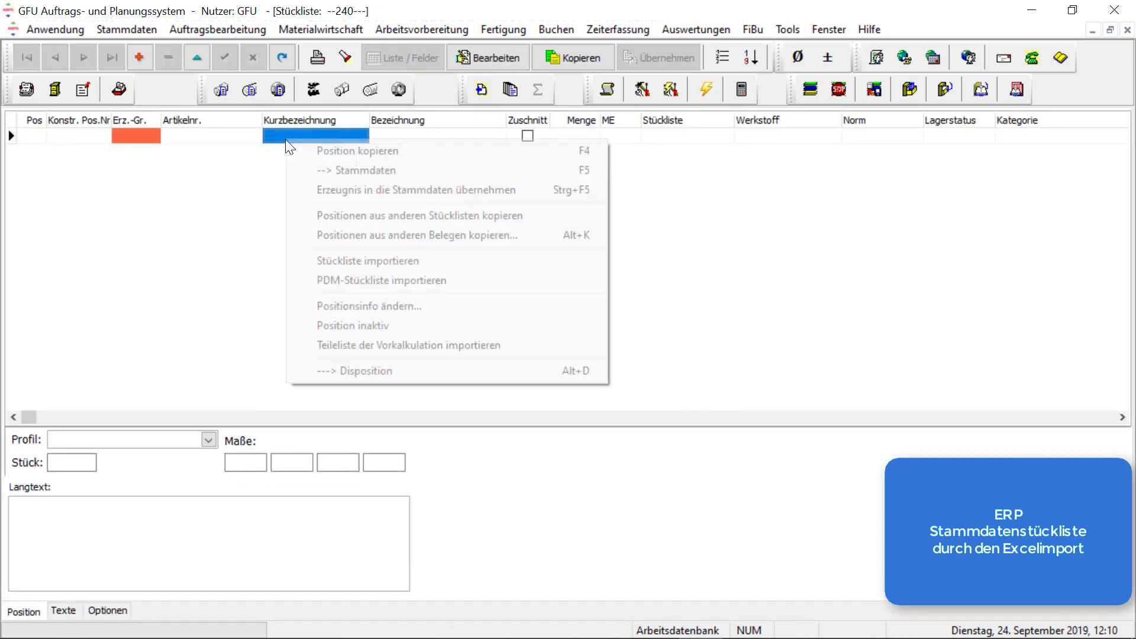
{"action": "left_click", "coordinate": [339, 262]}
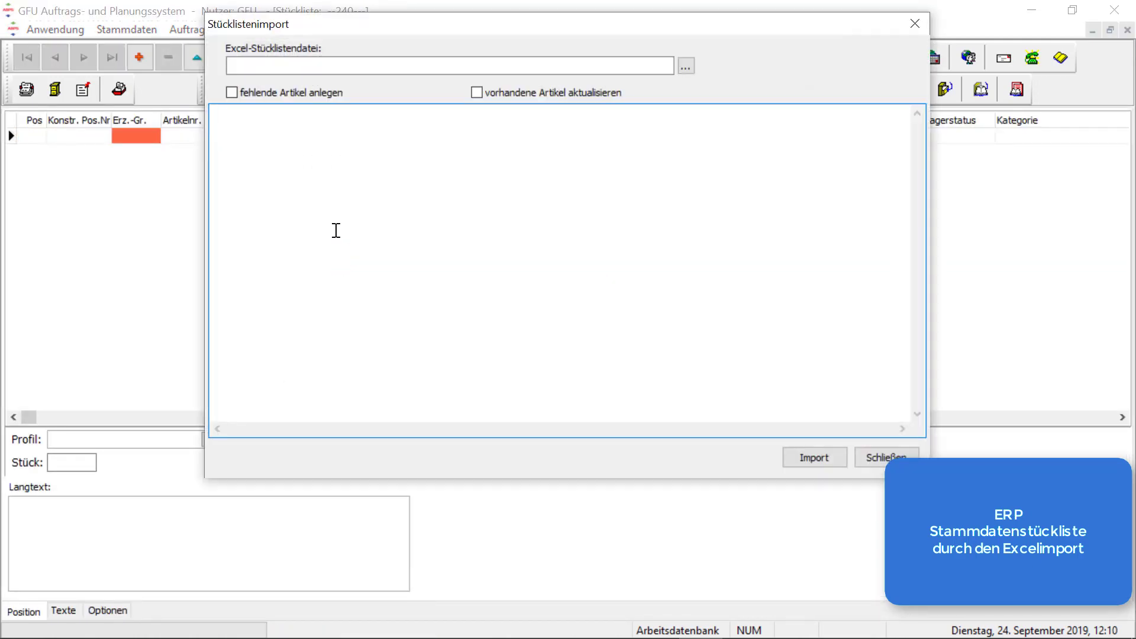
{"action": "left_click", "coordinate": [685, 65]}
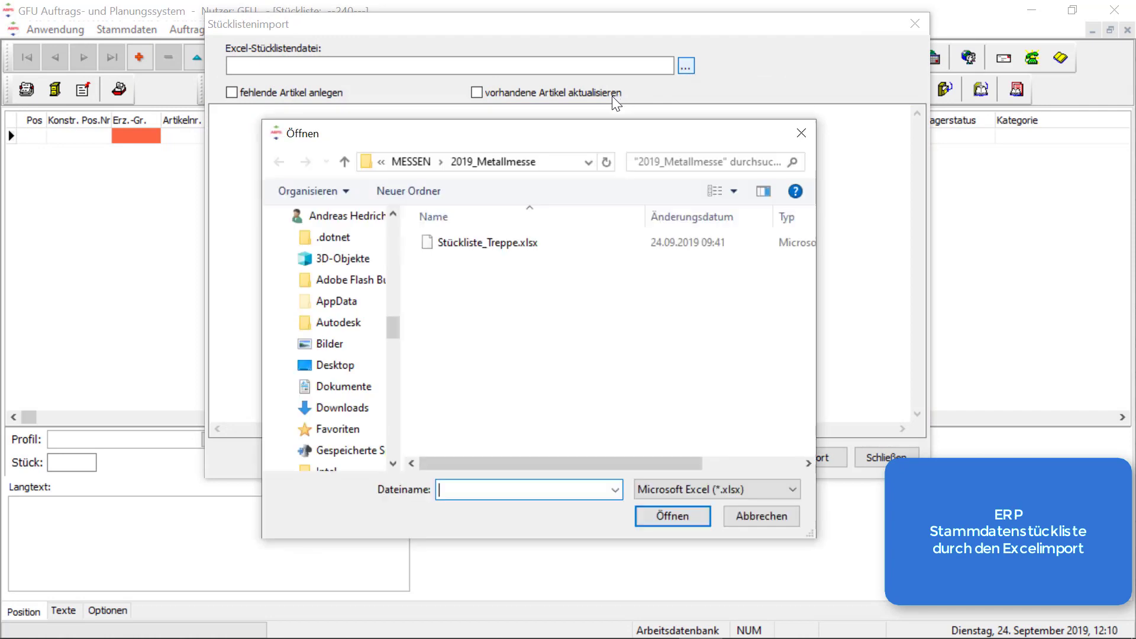
{"action": "left_click", "coordinate": [506, 242]}
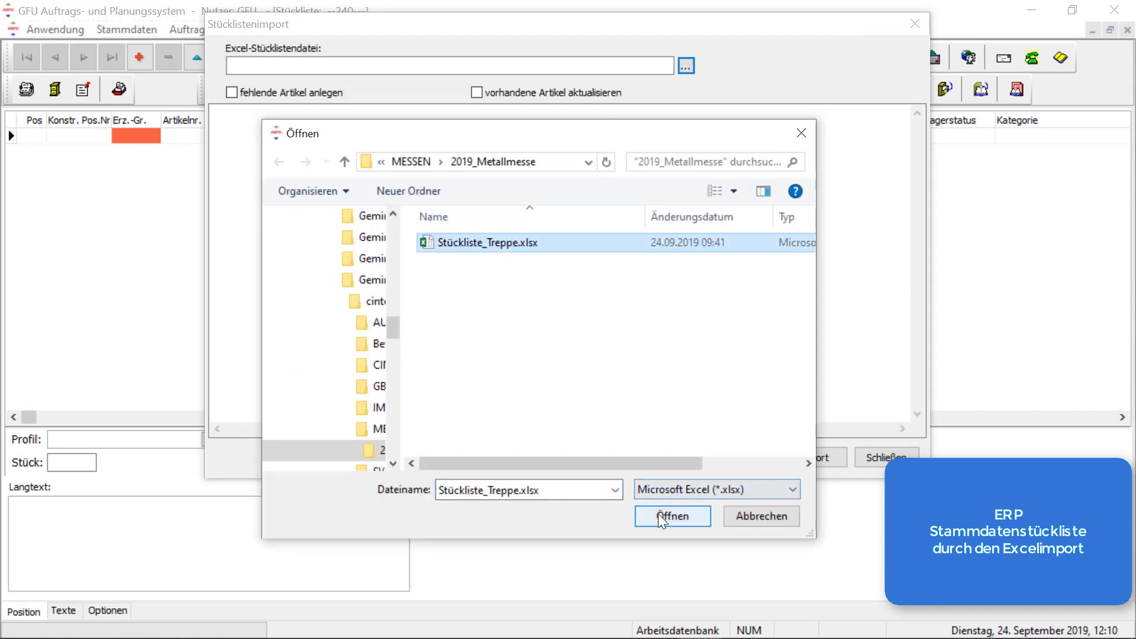
{"action": "left_click", "coordinate": [658, 514]}
{"action": "left_click", "coordinate": [268, 93]}
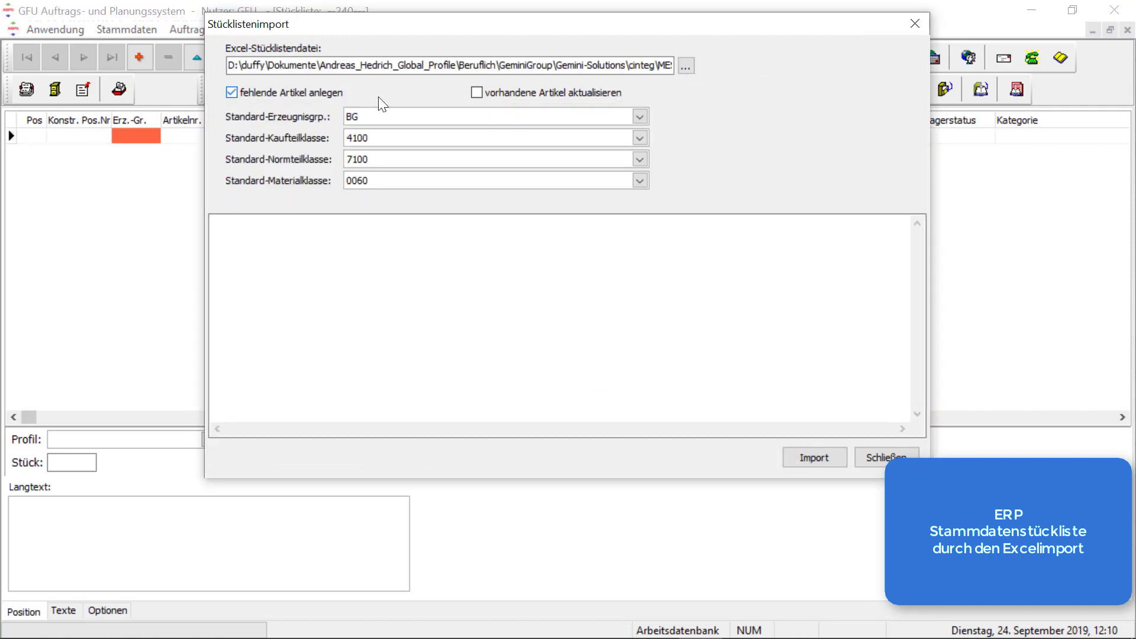
{"action": "left_click", "coordinate": [485, 93]}
{"action": "left_click", "coordinate": [808, 458]}
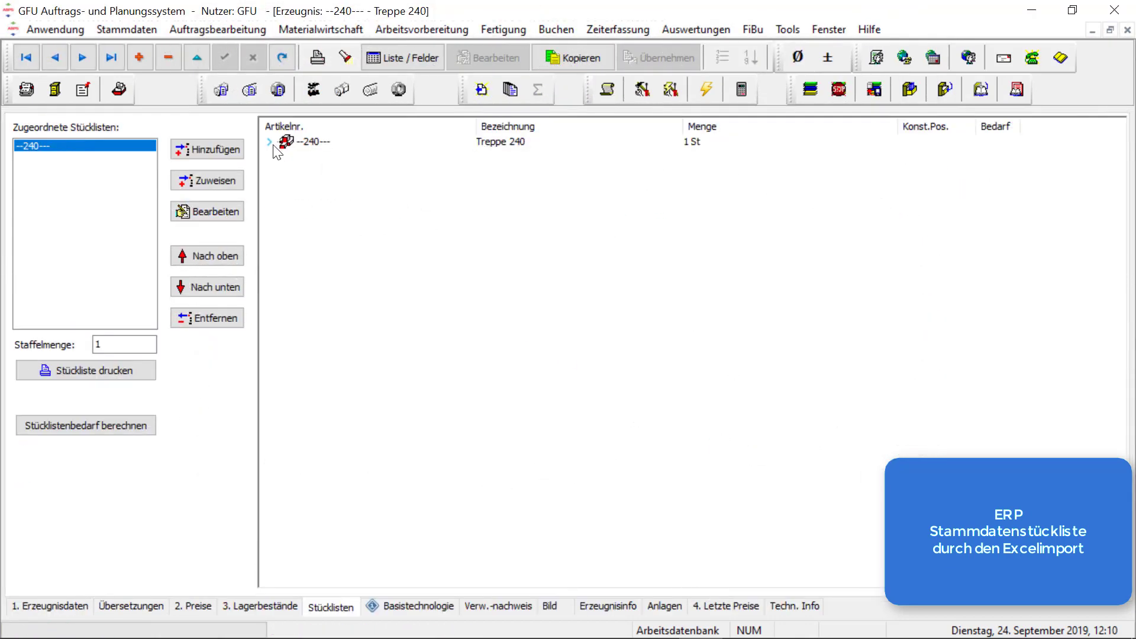
Step: Expand all levels of the Treppe 240 Stückliste and look through the imported structure
{"action": "double_click", "coordinate": [287, 146]}
{"action": "right_click", "coordinate": [311, 157]}
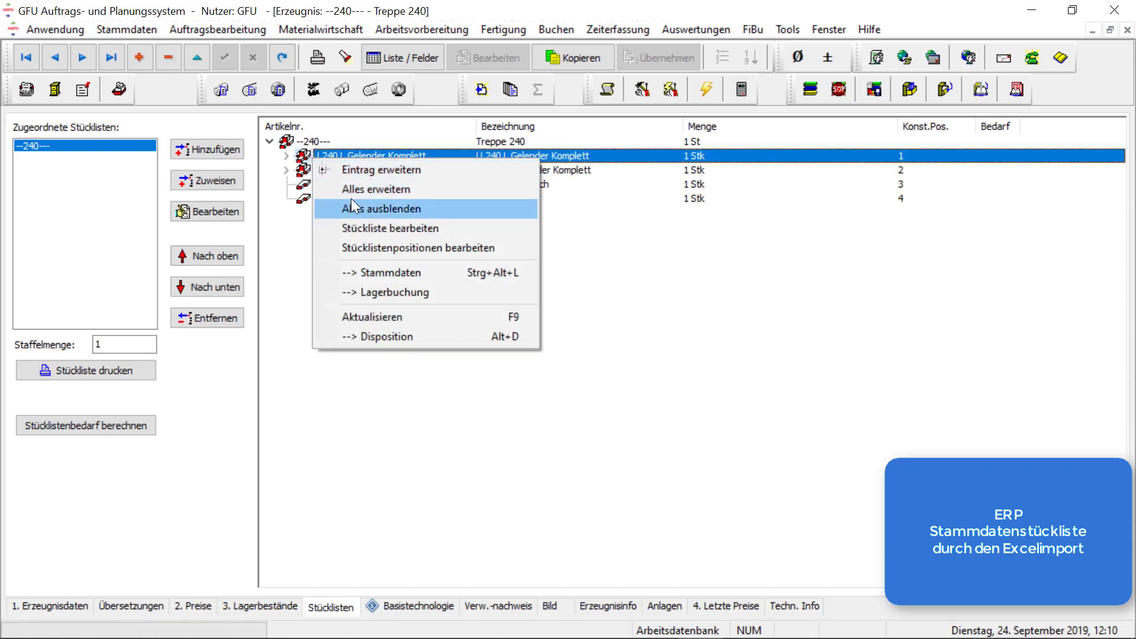
{"action": "left_click", "coordinate": [352, 189]}
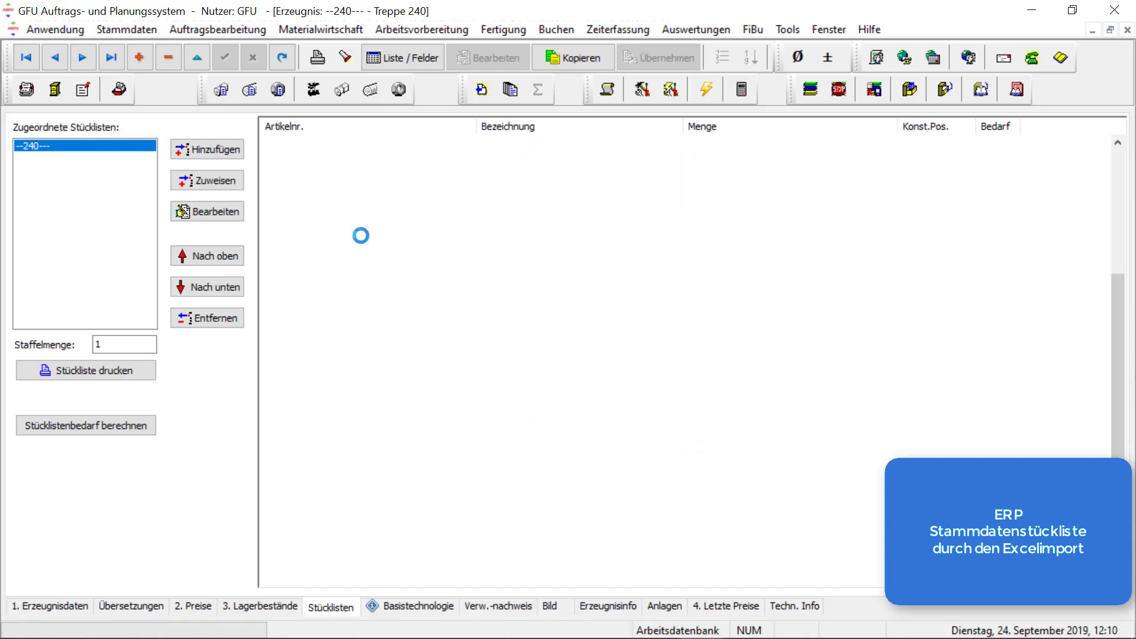
{"action": "scroll", "coordinate": [377, 281], "scroll_direction": "down", "scroll_amount": 3}
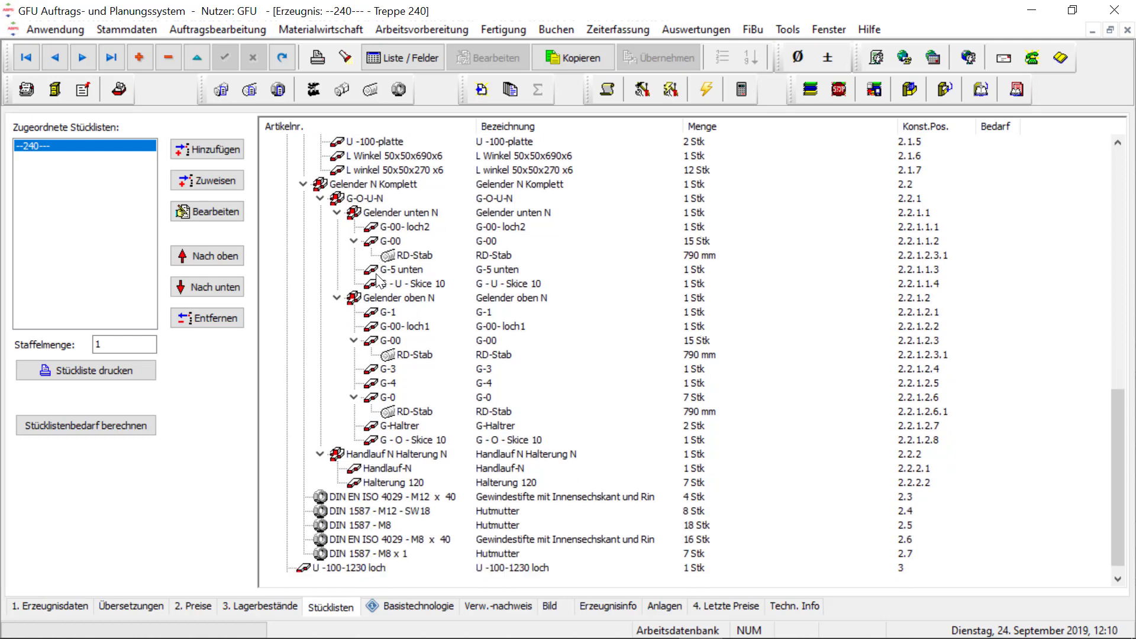
{"action": "scroll", "coordinate": [378, 281], "scroll_direction": "up", "scroll_amount": 3}
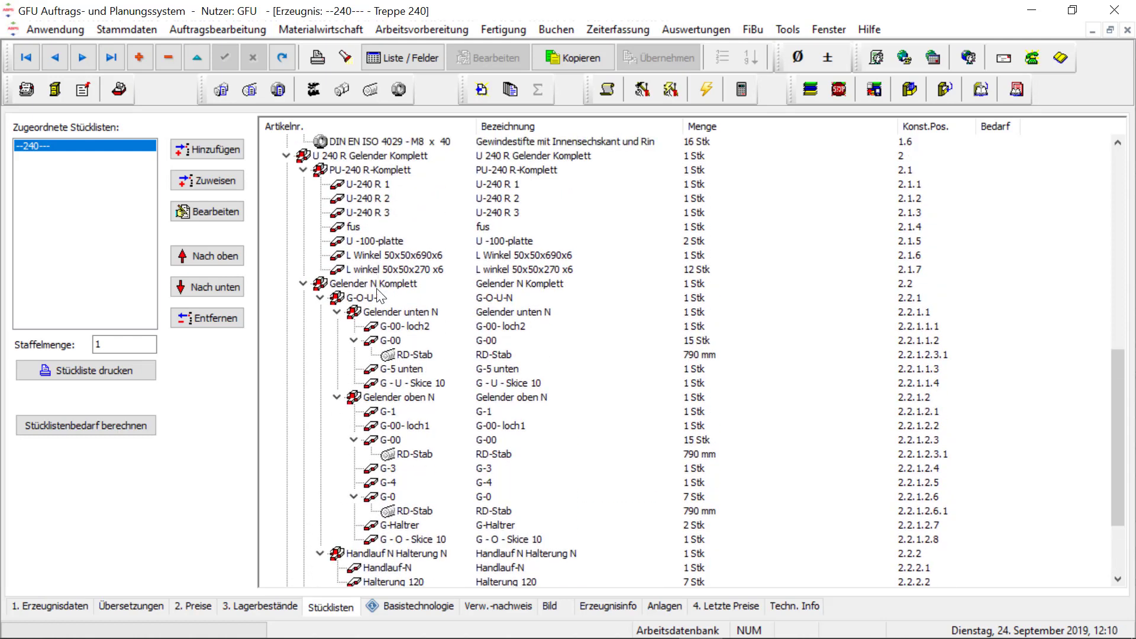
Step: Go to the Stammdaten of part G-00 under Gelender unten N and open its Stückliste for editing
{"action": "left_click", "coordinate": [395, 341]}
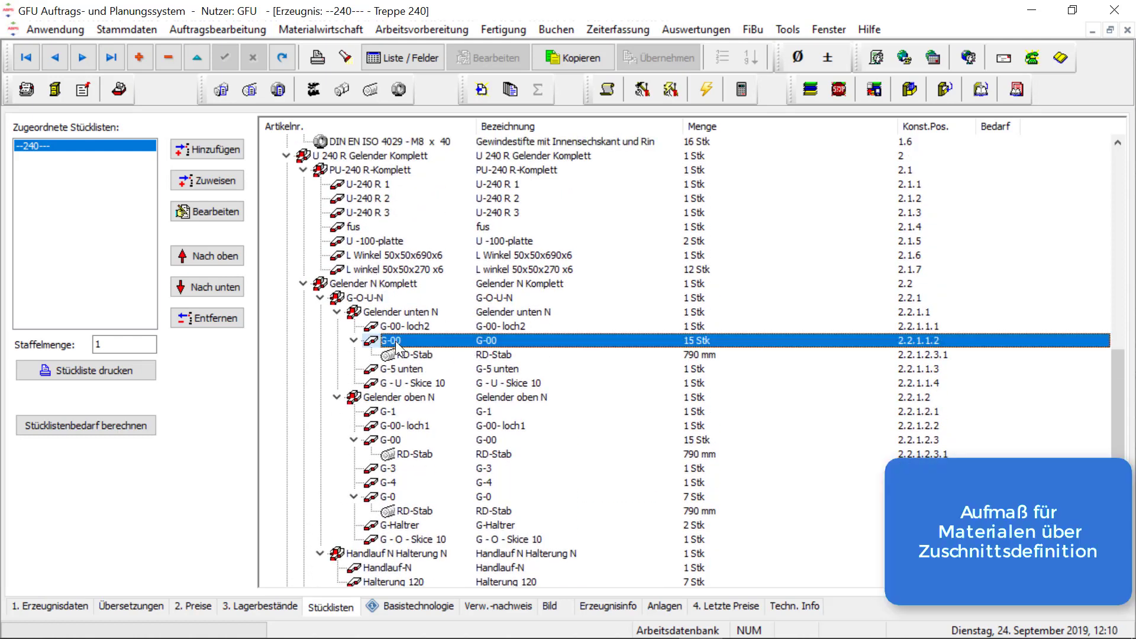
{"action": "right_click", "coordinate": [395, 342]}
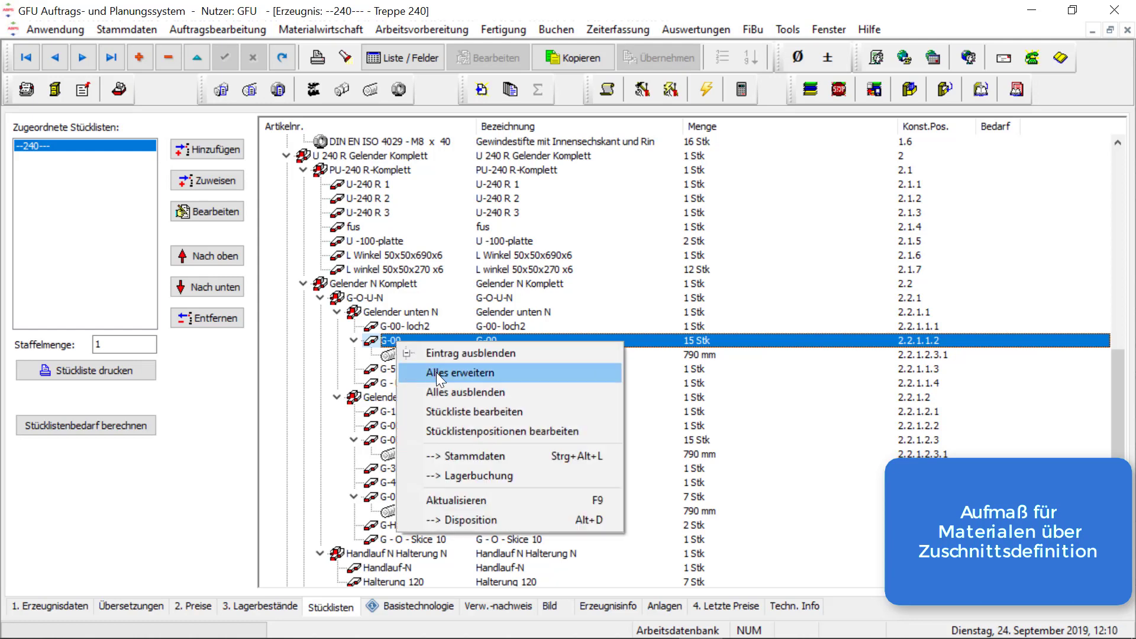
{"action": "left_click", "coordinate": [467, 456]}
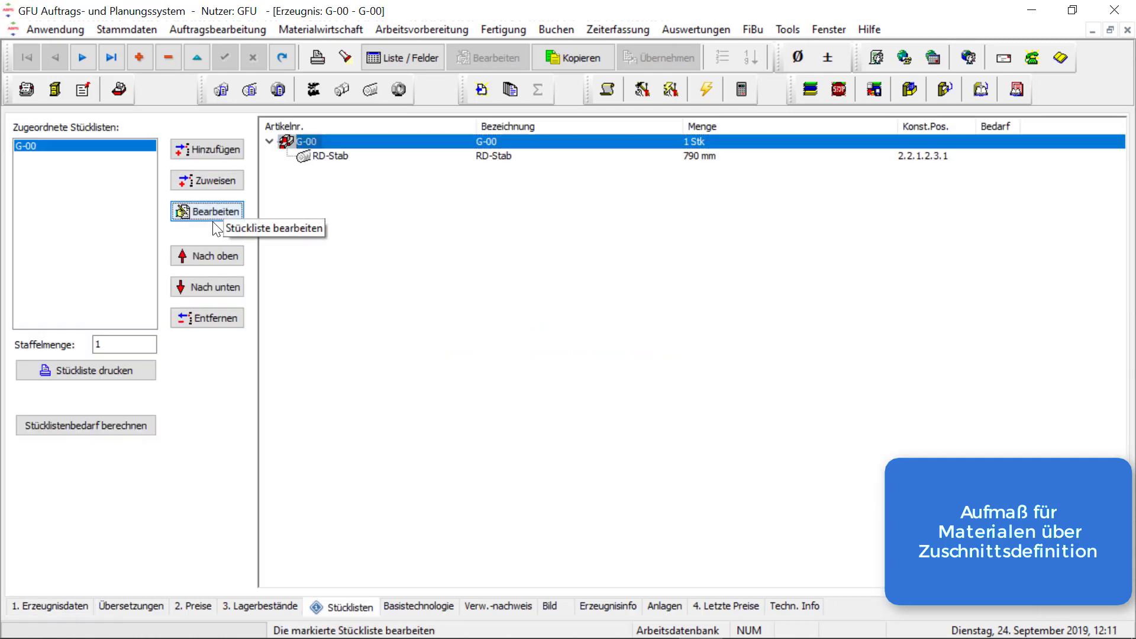
{"action": "left_click", "coordinate": [214, 220]}
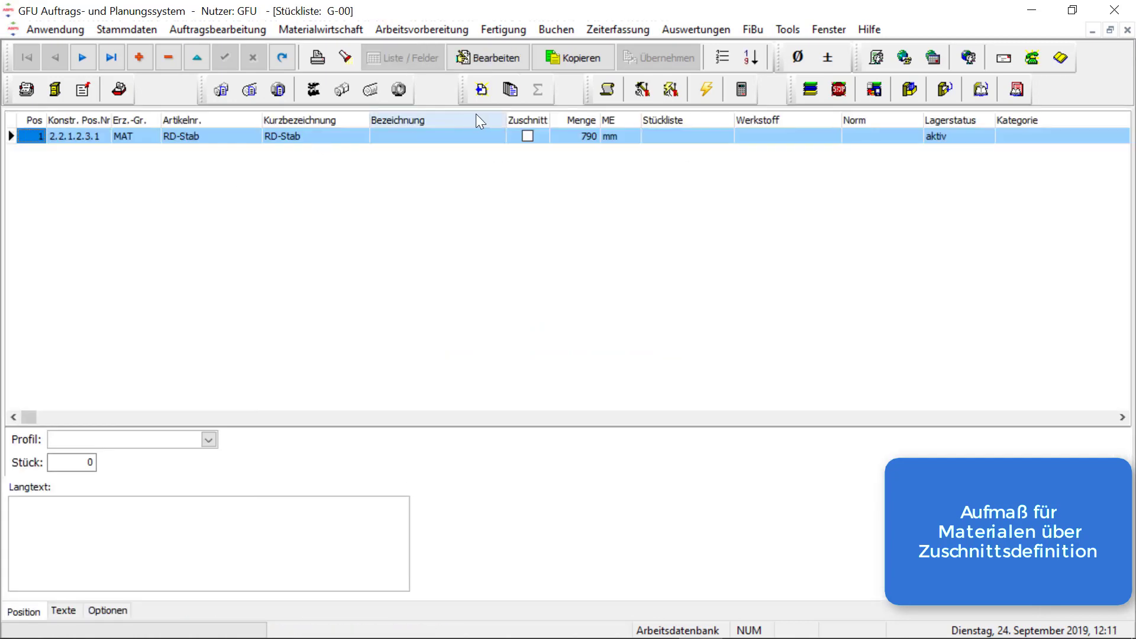
Step: Define the RD-Stab position as a Zuschnitt of Rundmaterial, 1 piece, 32 x 790 mm, and close the G-00 Stückliste
{"action": "left_click", "coordinate": [523, 136]}
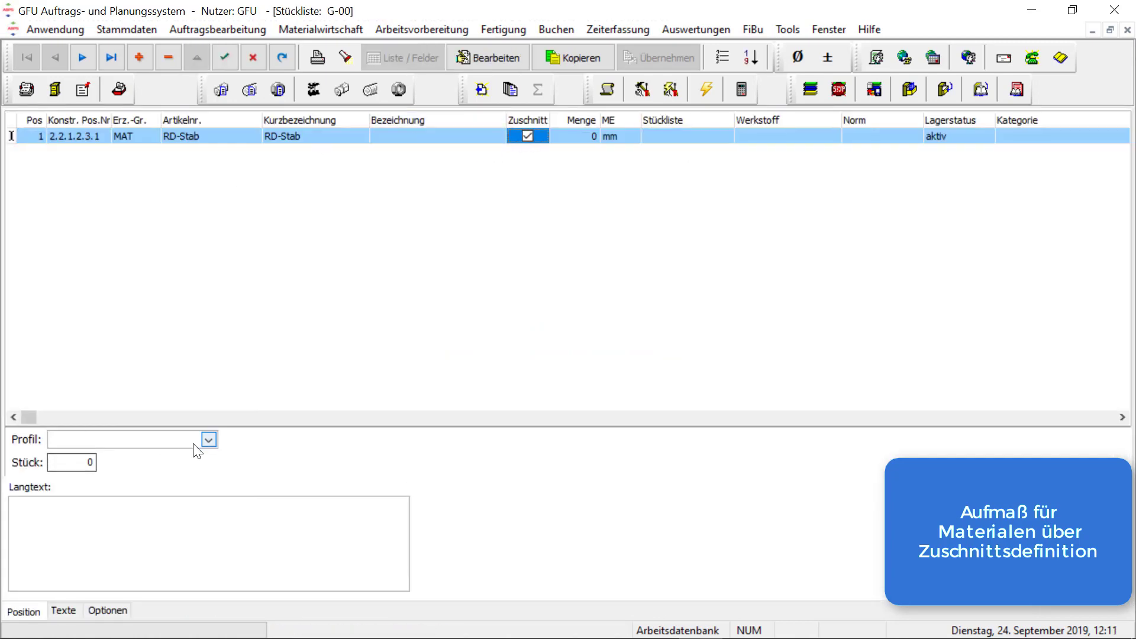
{"action": "left_click", "coordinate": [207, 439]}
{"action": "left_click", "coordinate": [110, 479]}
{"action": "left_click", "coordinate": [86, 464]}
{"action": "type", "text": "1"}
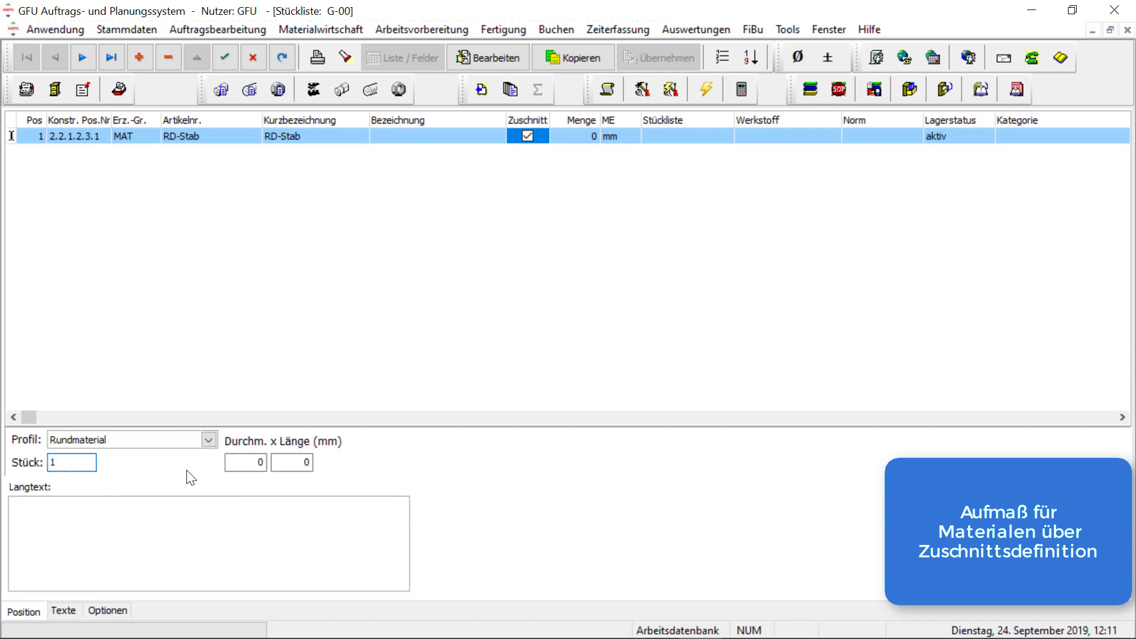
{"action": "left_click", "coordinate": [239, 462]}
{"action": "type", "text": "32"}
{"action": "left_click", "coordinate": [285, 462]}
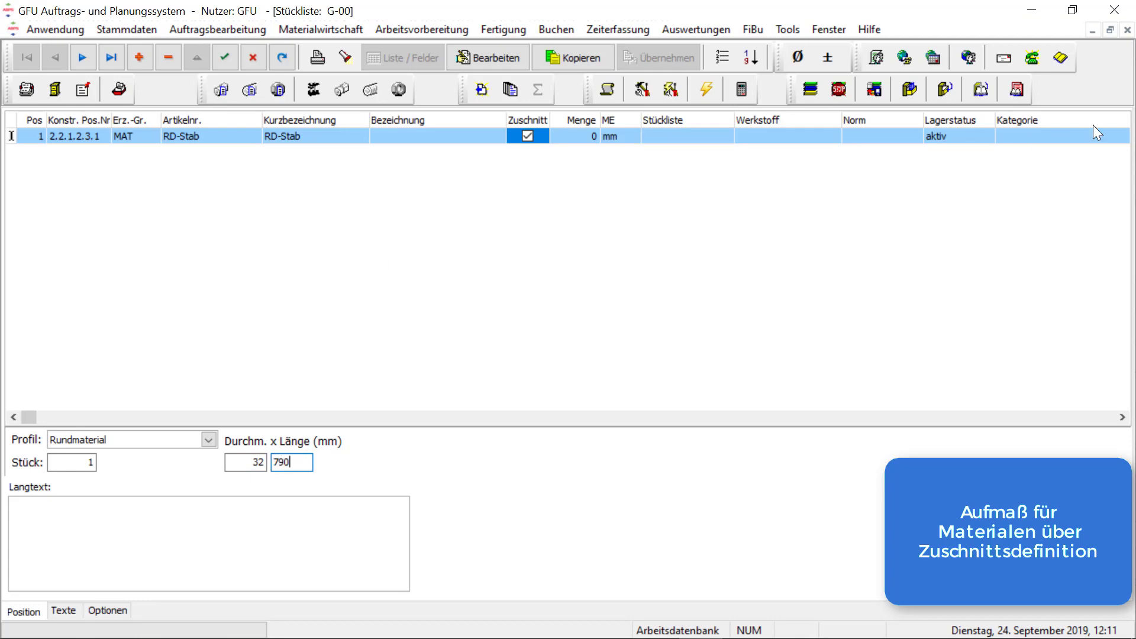
{"action": "left_click", "coordinate": [1128, 30]}
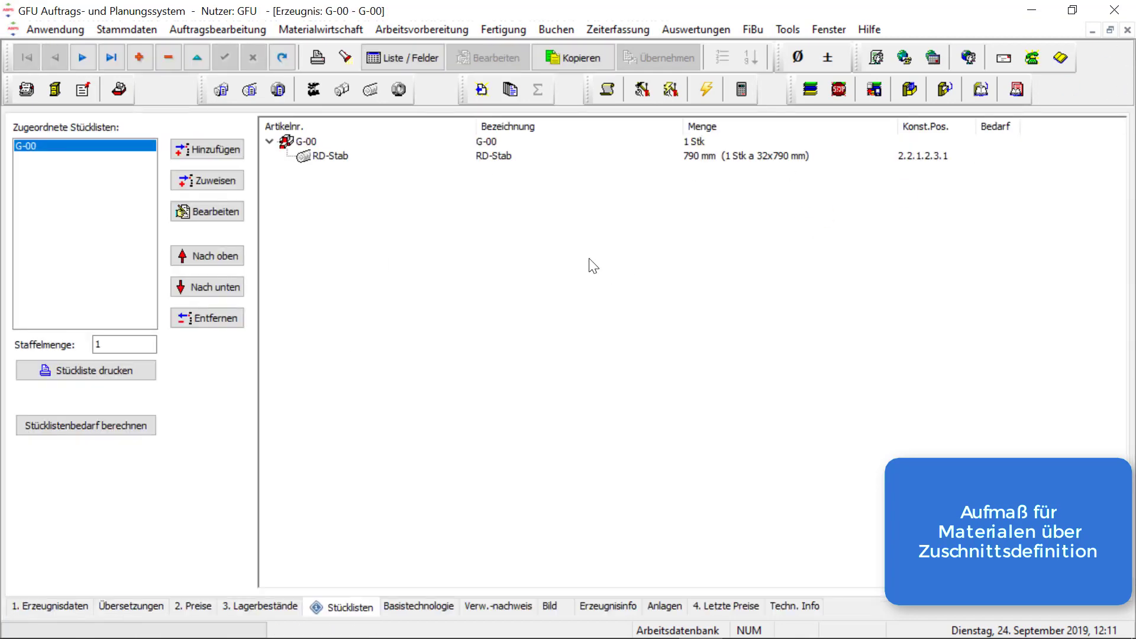
Step: Return to Treppe 240, refresh its Stückliste and check the quantity of the RD-Stab under G-00
{"action": "left_click", "coordinate": [1127, 31]}
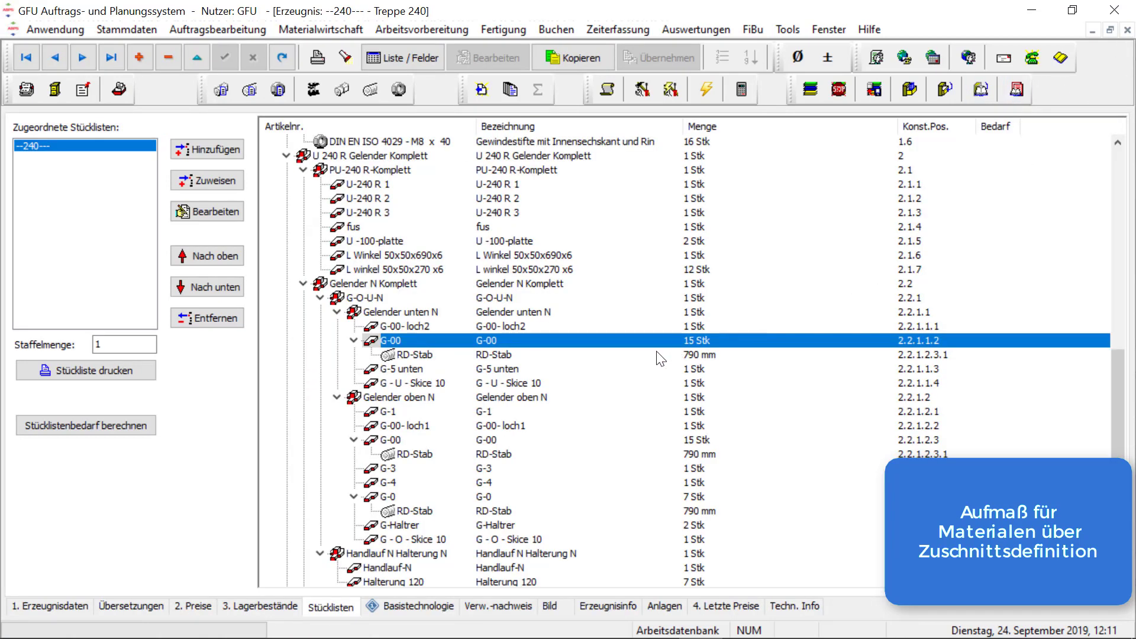
{"action": "right_click", "coordinate": [540, 354]}
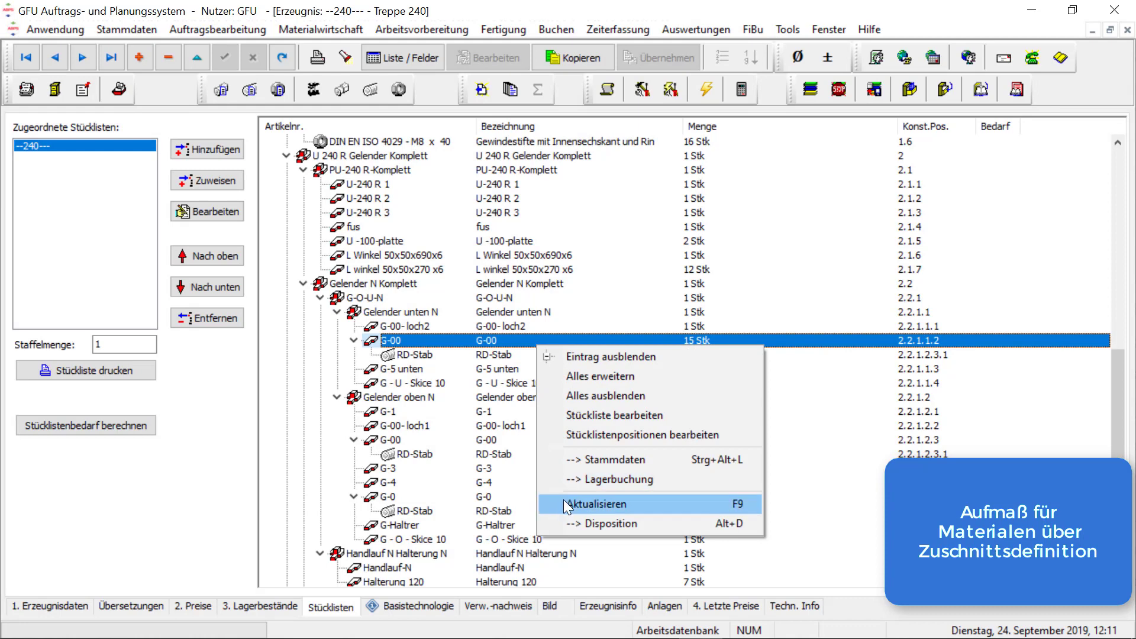
{"action": "left_click", "coordinate": [566, 505]}
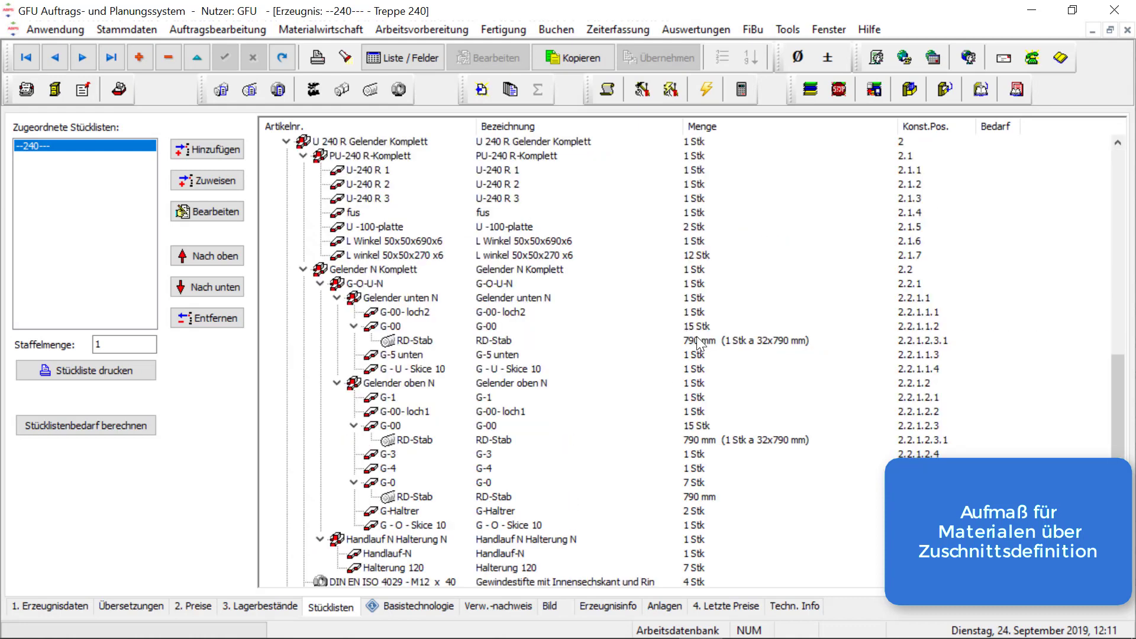
{"action": "left_click", "coordinate": [698, 340]}
Step: Select part G-0 under Gelender oben N and bring up the actions available for it
{"action": "scroll", "coordinate": [569, 415], "scroll_direction": "down", "scroll_amount": 1}
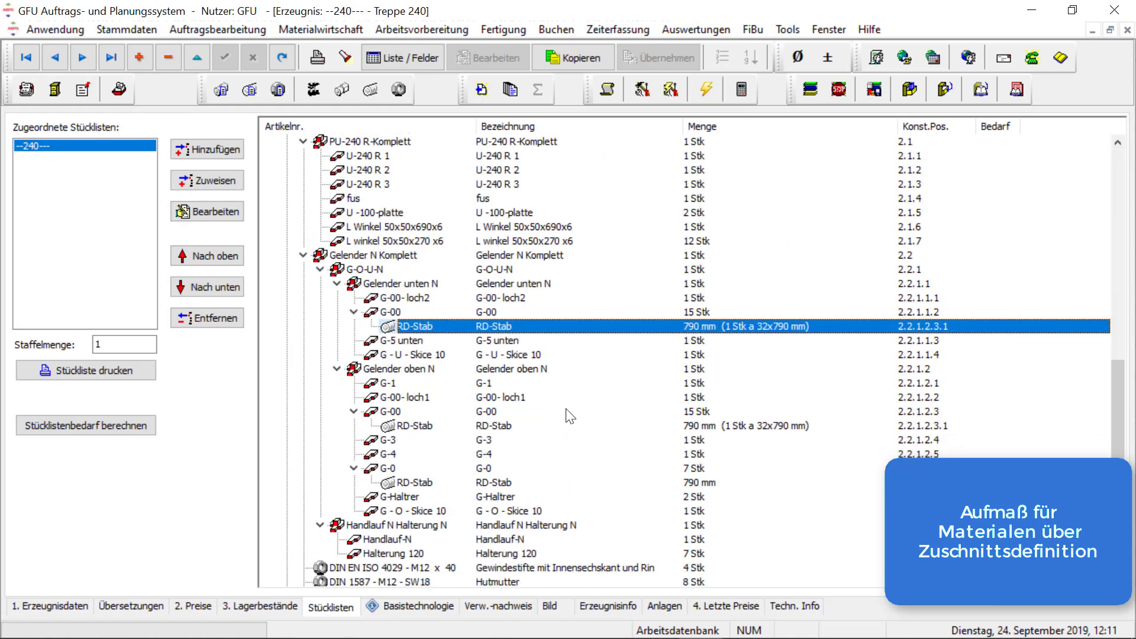
{"action": "right_click", "coordinate": [388, 468]}
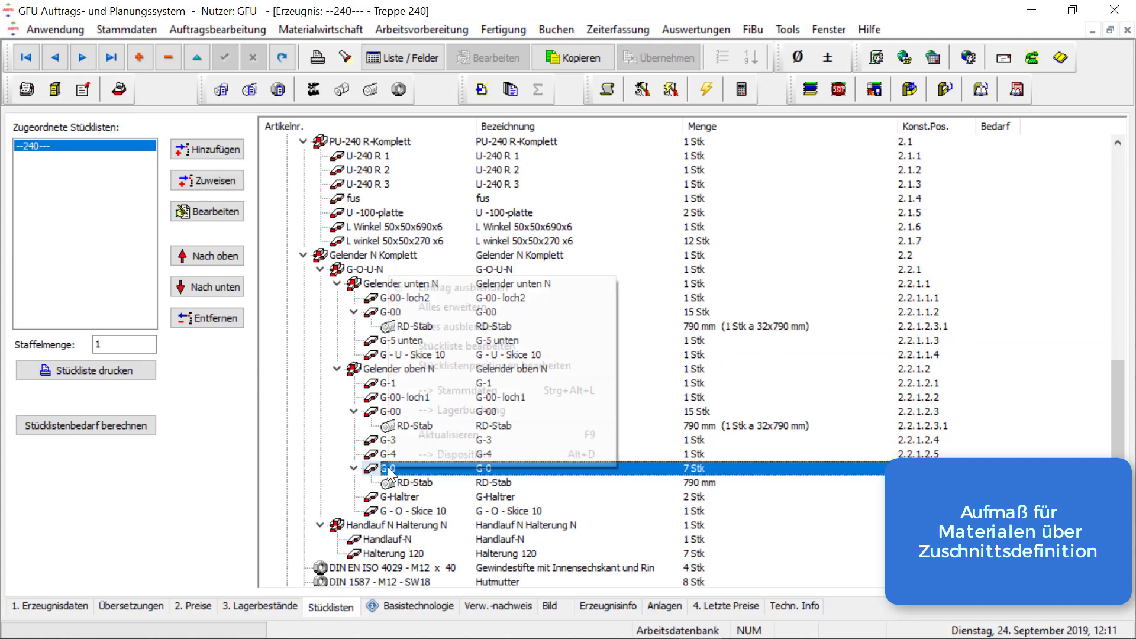